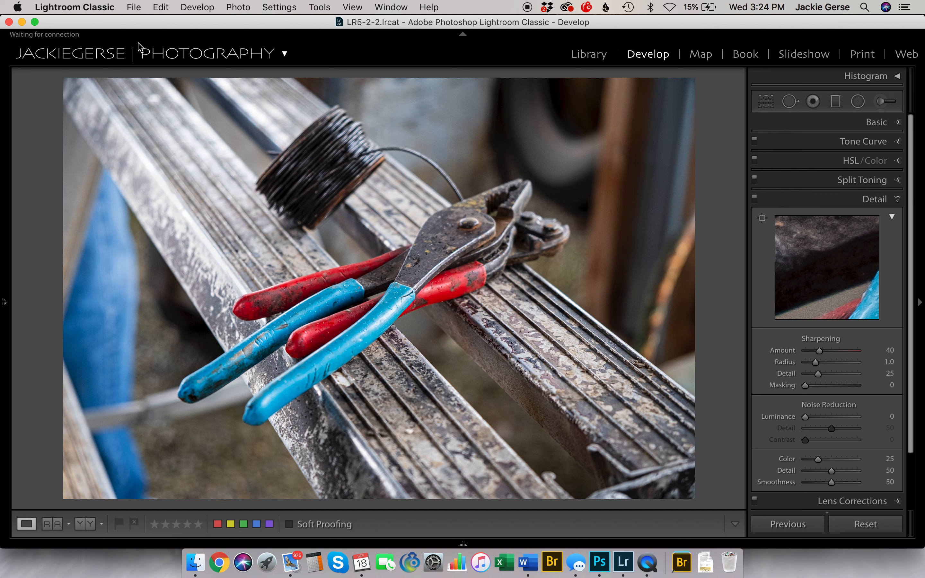
Start exporting the current photo and load the Riverbend Photo Resize user preset.
left_click(135, 7)
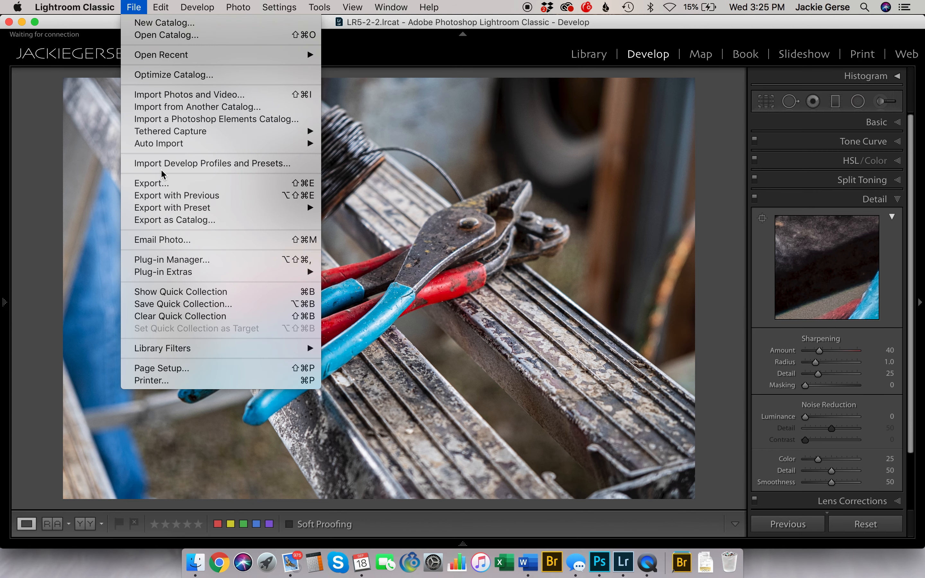
left_click(181, 184)
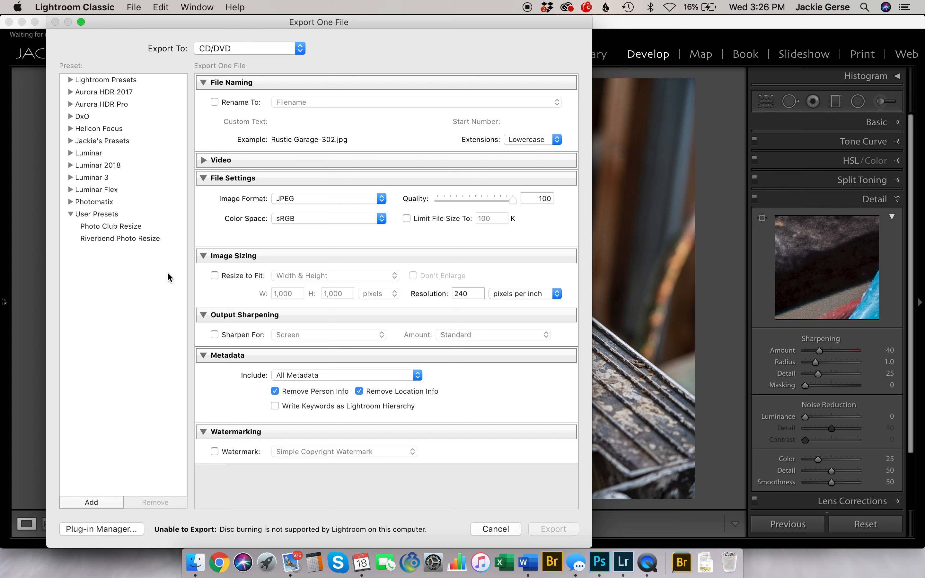
left_click(108, 239)
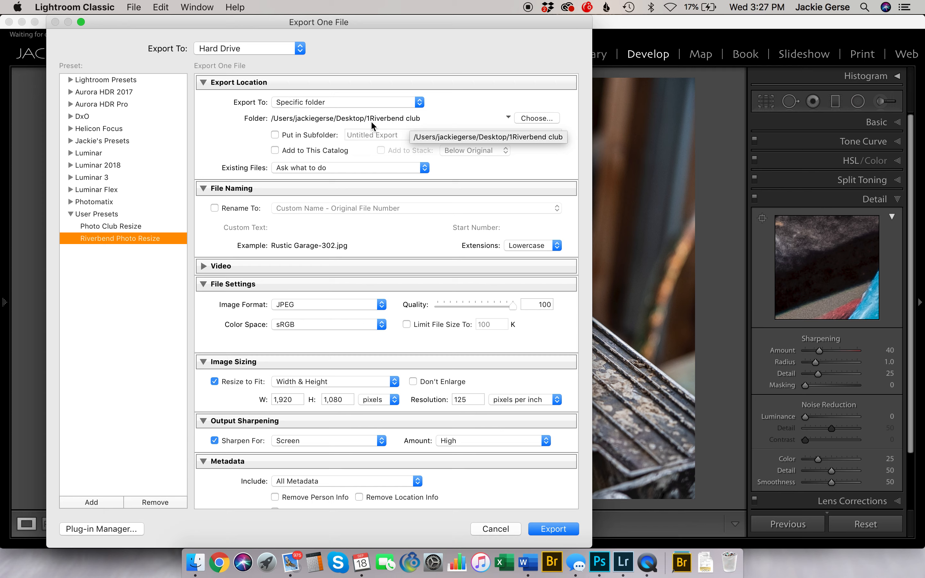
Have the exported photo put in a subfolder named Test.
left_click(274, 134)
left_click(363, 138)
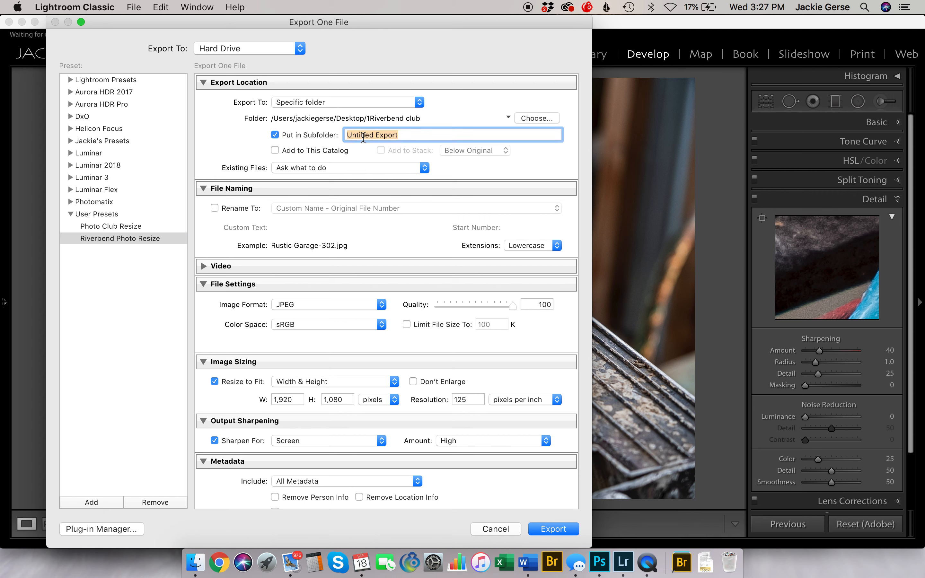
type("Test")
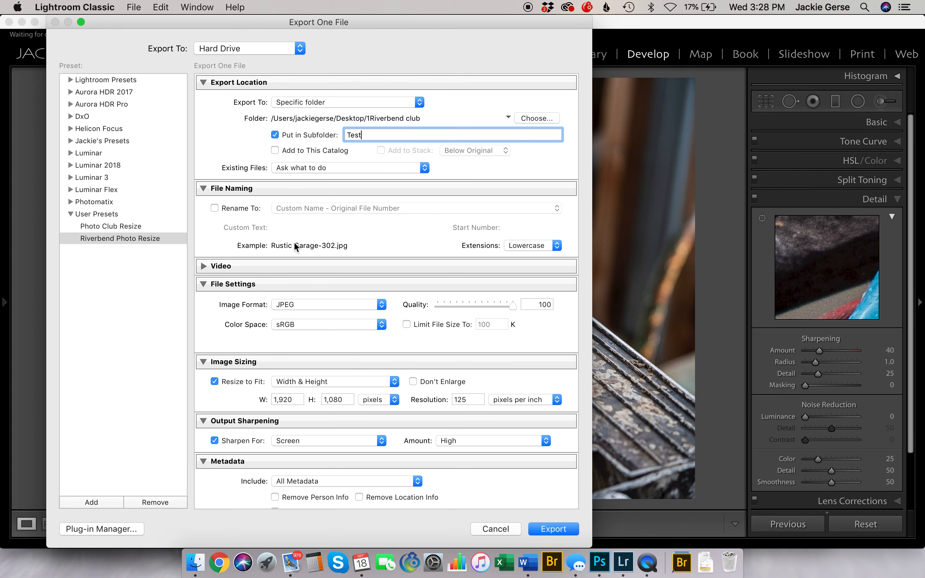
Enable the watermark for the export and open the Watermark Editor.
scroll(293, 241, "down", 5)
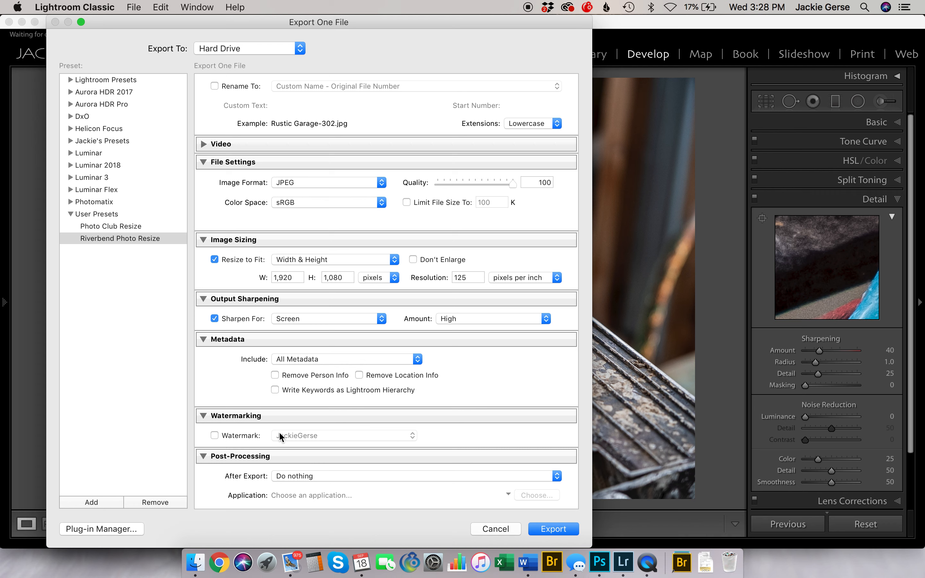
left_click(213, 436)
left_click(412, 436)
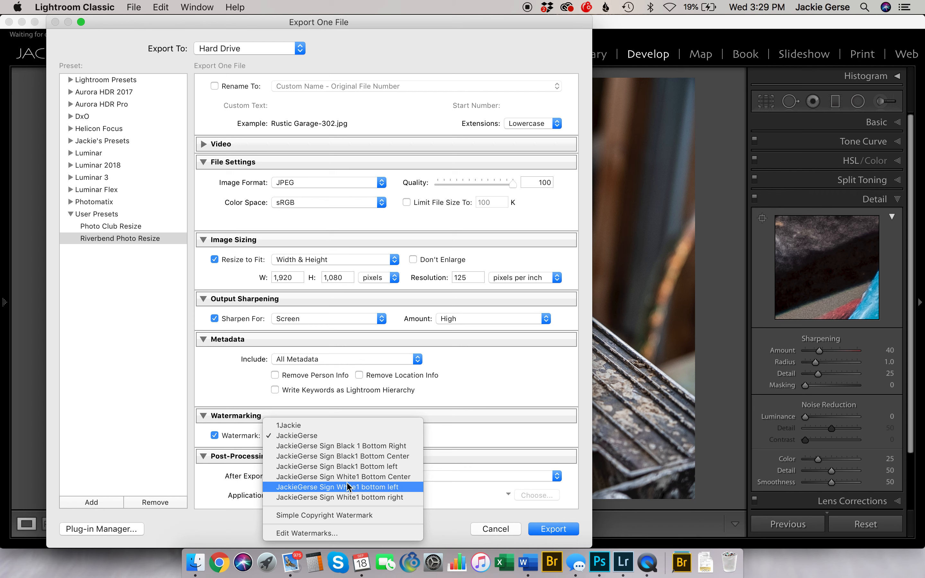
left_click(310, 534)
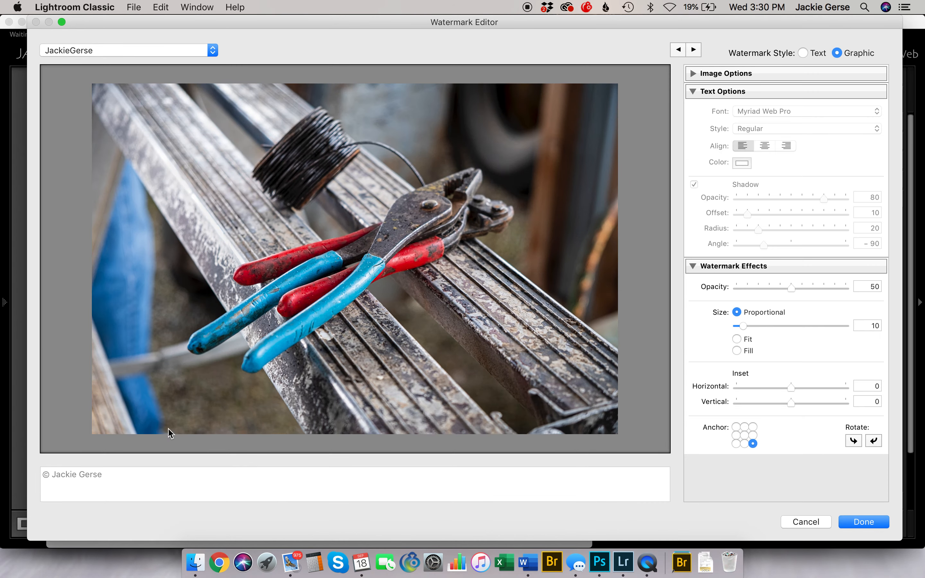
Check the available watermark presets and change the watermark style to Text.
left_click(214, 51)
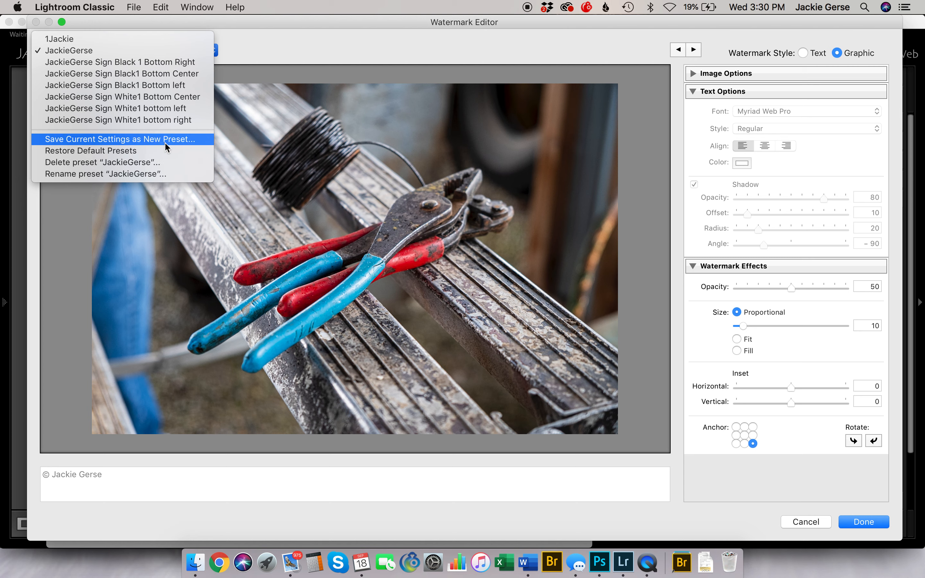
left_click(287, 47)
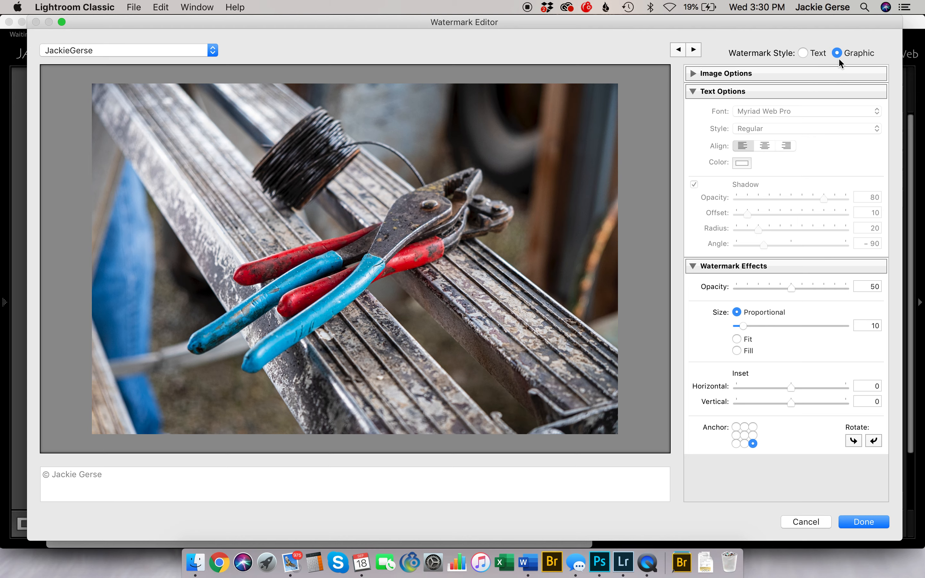
left_click(802, 53)
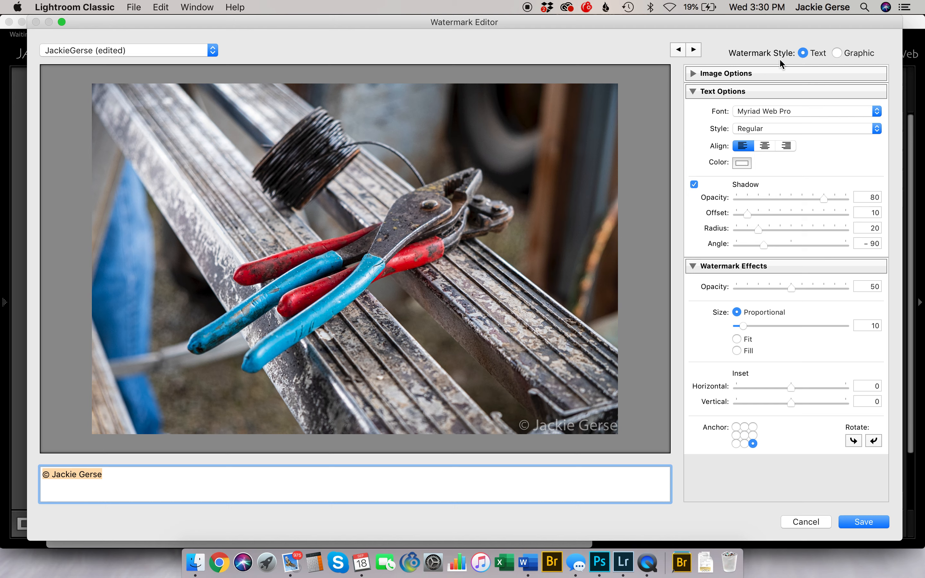
left_click(693, 72)
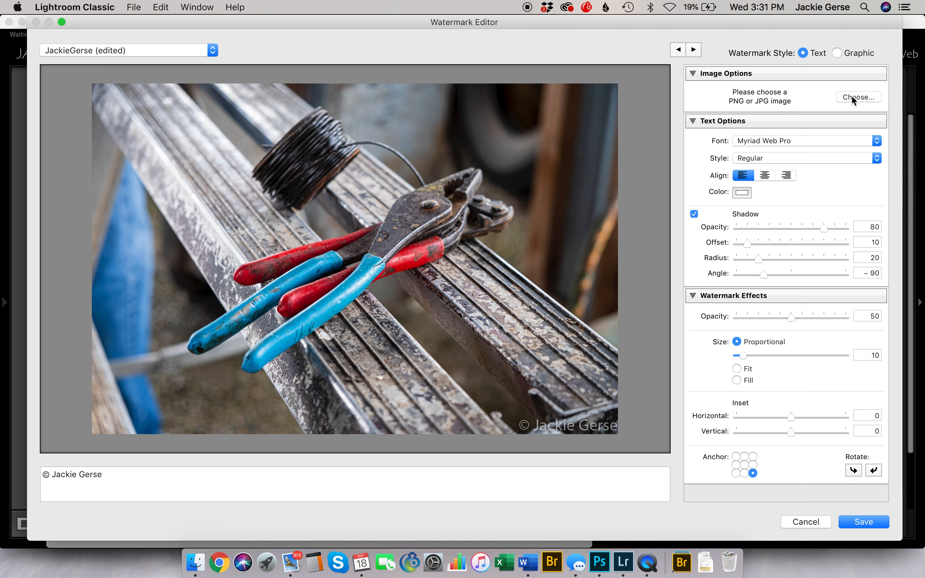
left_click(692, 73)
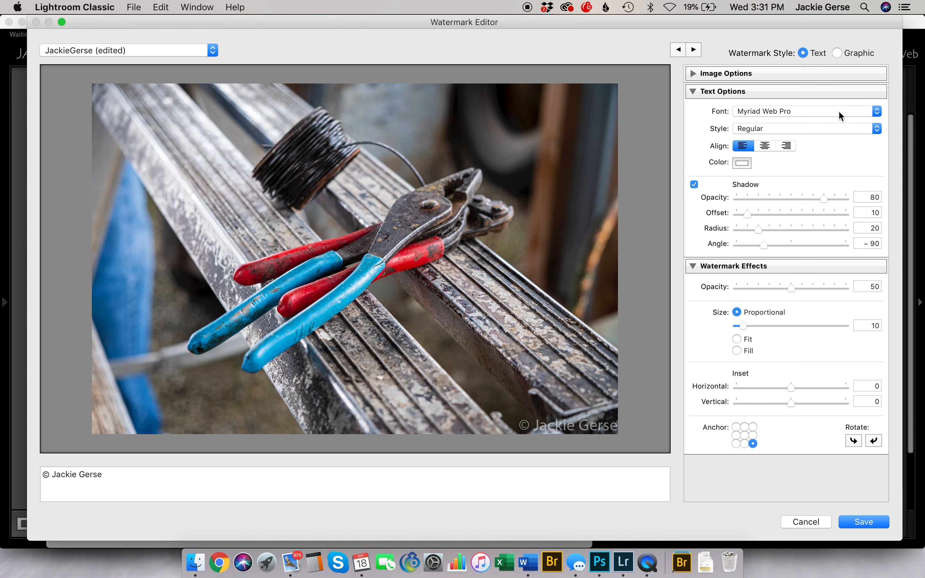
Set the watermark text font to Cameliya Stark, keeping the Regular style.
mouse_move(585, 416)
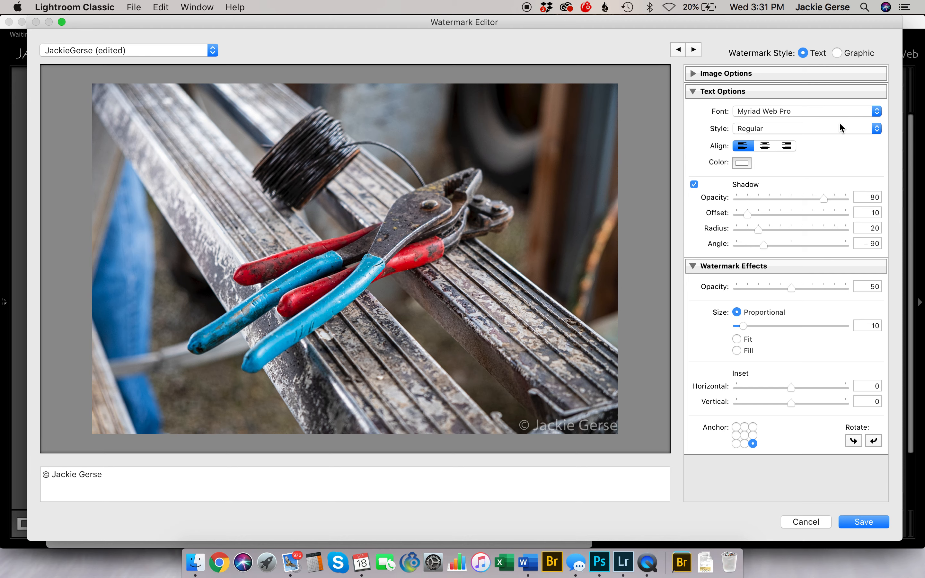
left_click(875, 111)
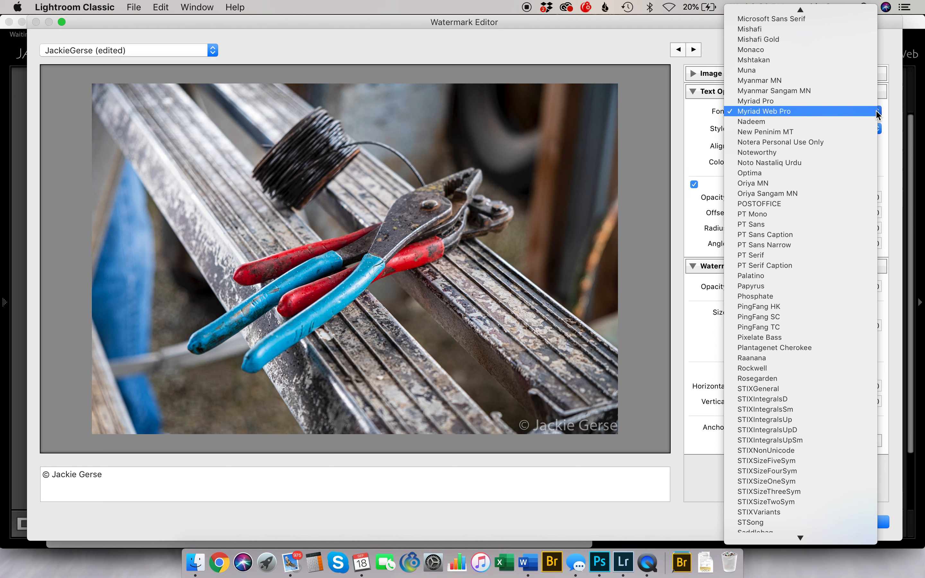
scroll(812, 203, "up", 5)
scroll(812, 203, "up", 20)
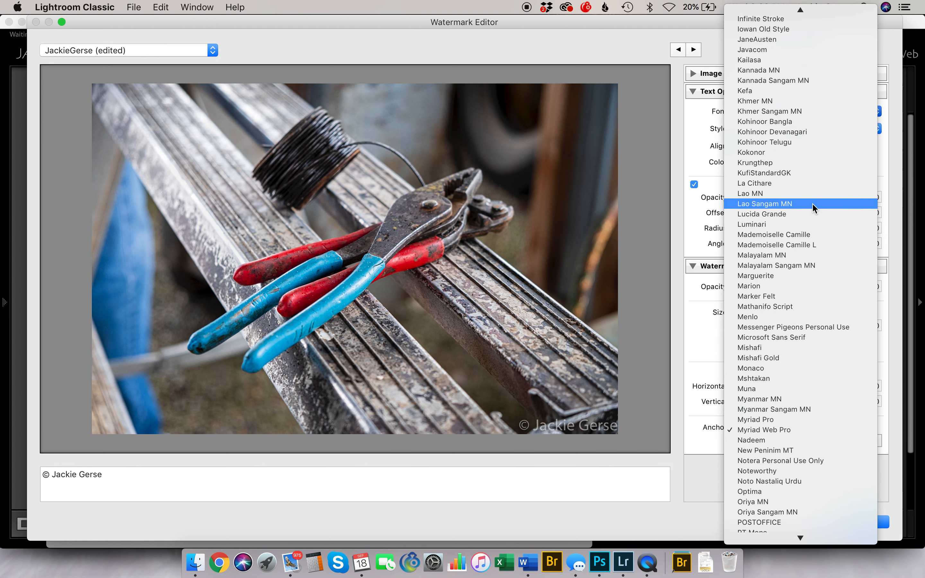
scroll(812, 203, "up", 3)
scroll(812, 202, "down", 3)
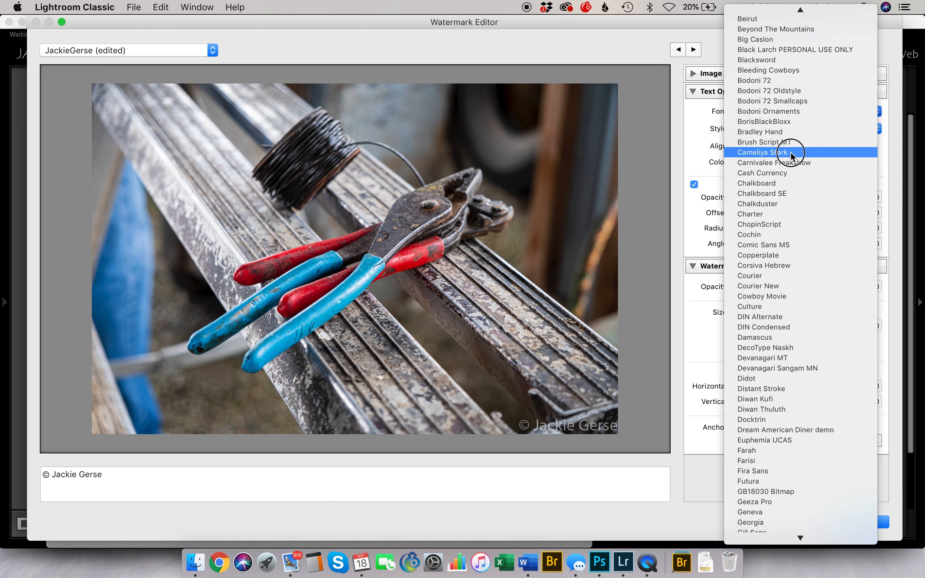
left_click(790, 152)
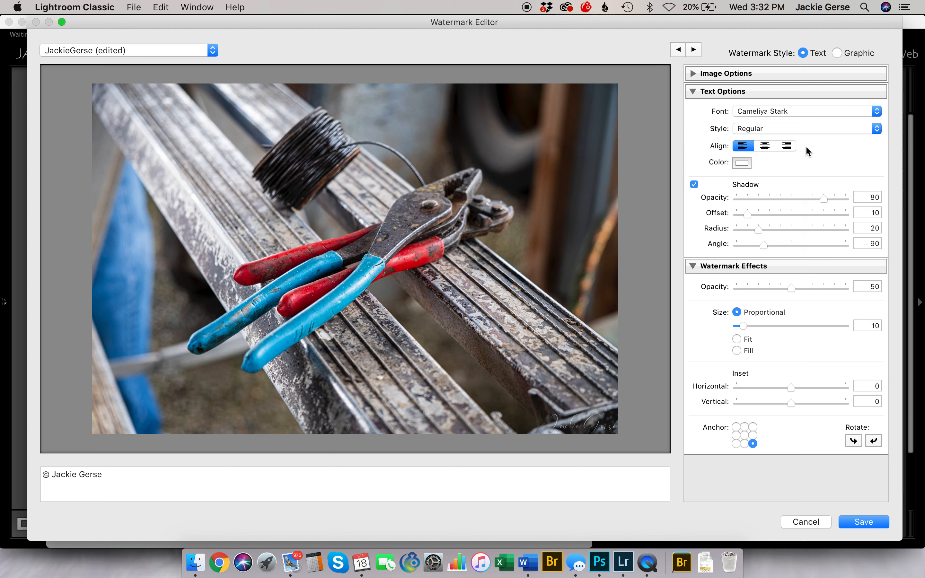
left_click(877, 129)
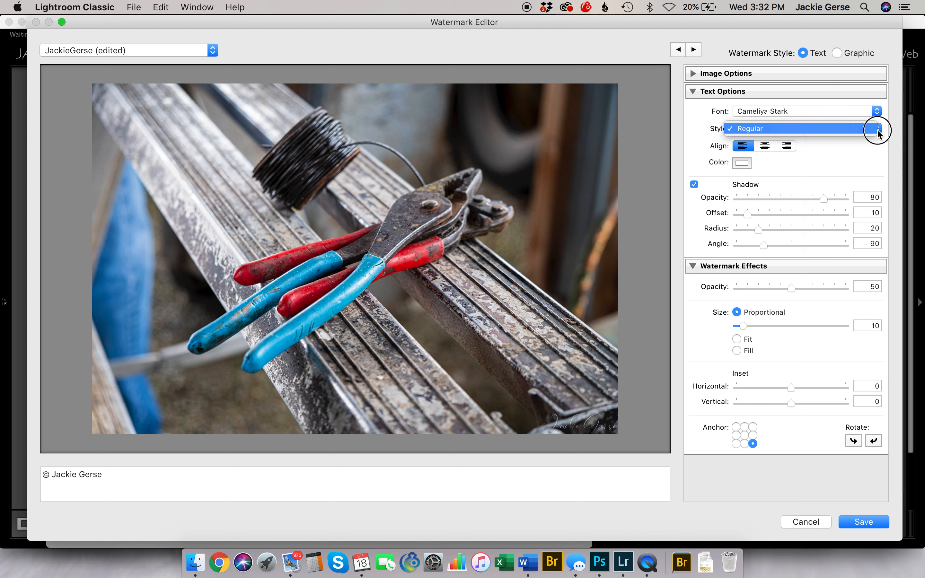
left_click(877, 129)
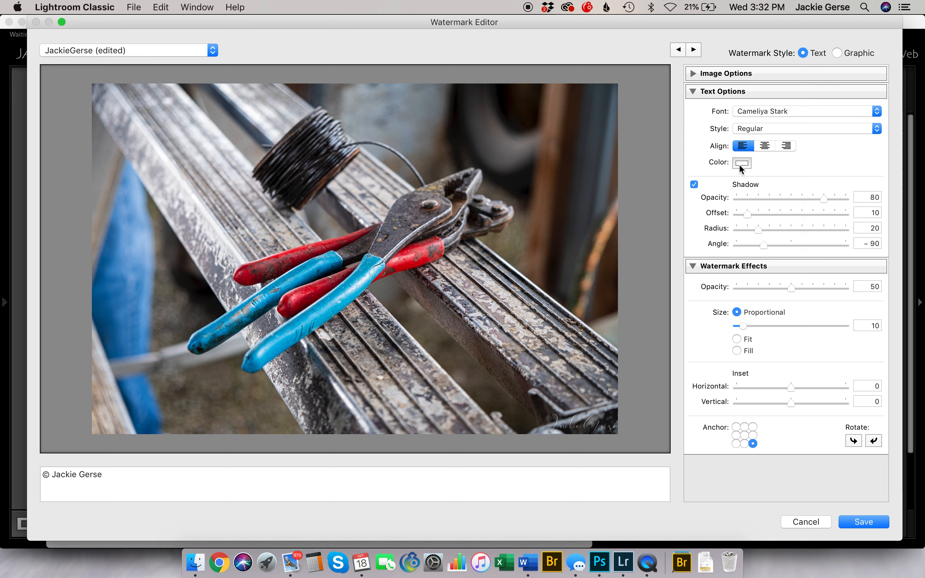
Switch the watermark text's shadow off and on again to compare its effect.
mouse_move(605, 355)
left_click(694, 184)
left_click(694, 183)
left_click(694, 184)
left_click(694, 185)
Raise the watermark opacity to 100 and enlarge the watermark text to a proportional size of 19.
left_click_drag(790, 288, 858, 291)
mouse_move(537, 415)
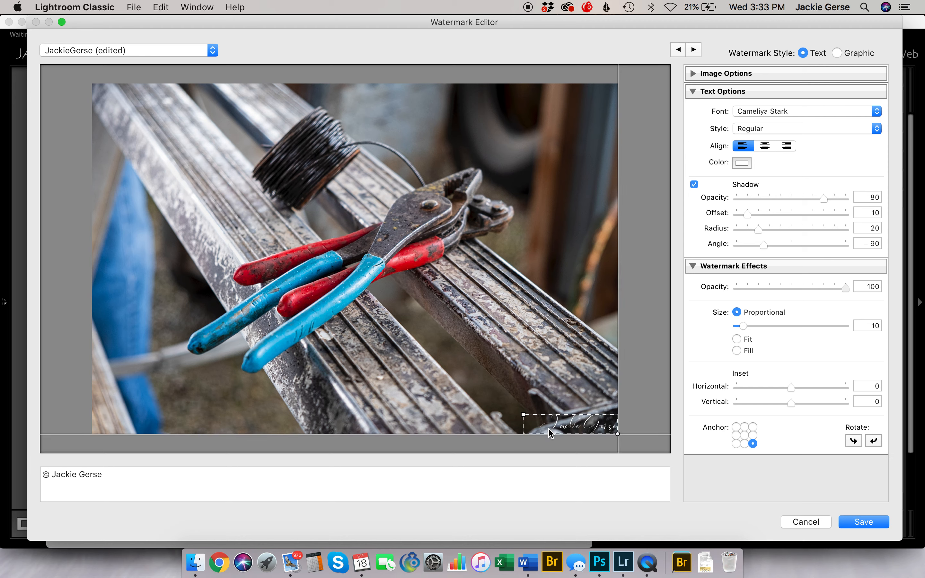
left_click(523, 416)
left_click_drag(523, 416, 433, 386)
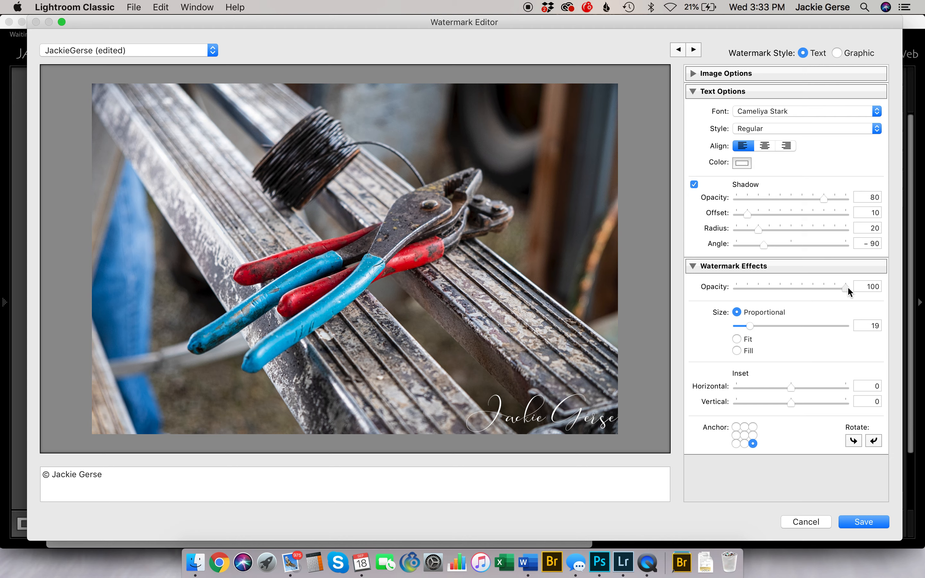
Set the watermark opacity to 70 and its horizontal and vertical insets to 3.
left_click_drag(847, 288, 814, 294)
mouse_move(789, 387)
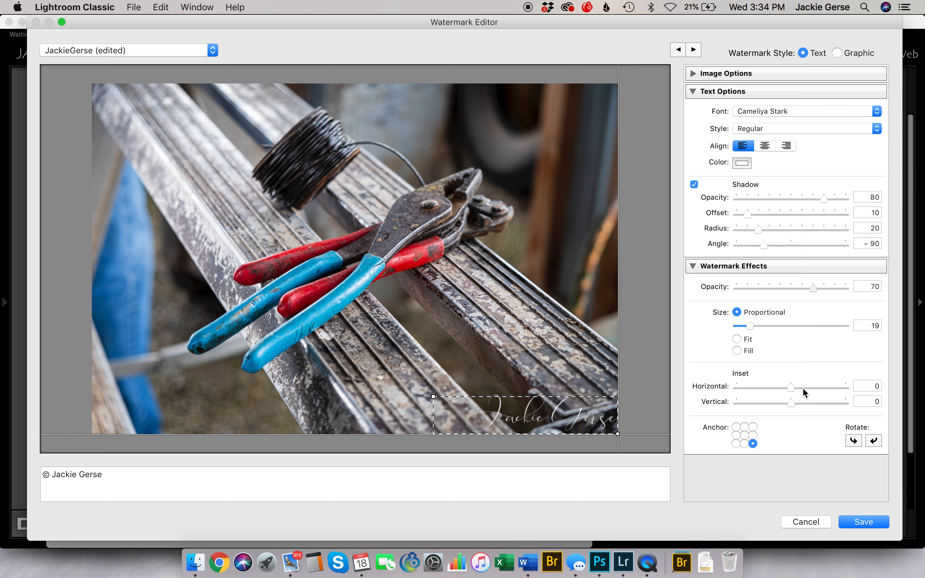
left_click_drag(802, 387, 809, 404)
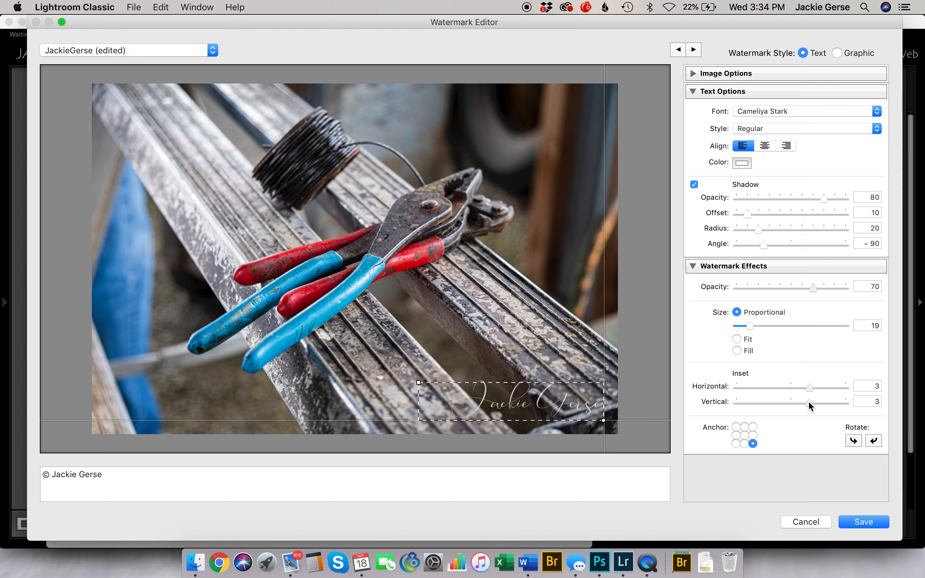
Rotate the watermark clockwise in 90-degree steps through a full turn, keeping the vertical inset at 3.
left_click(874, 442)
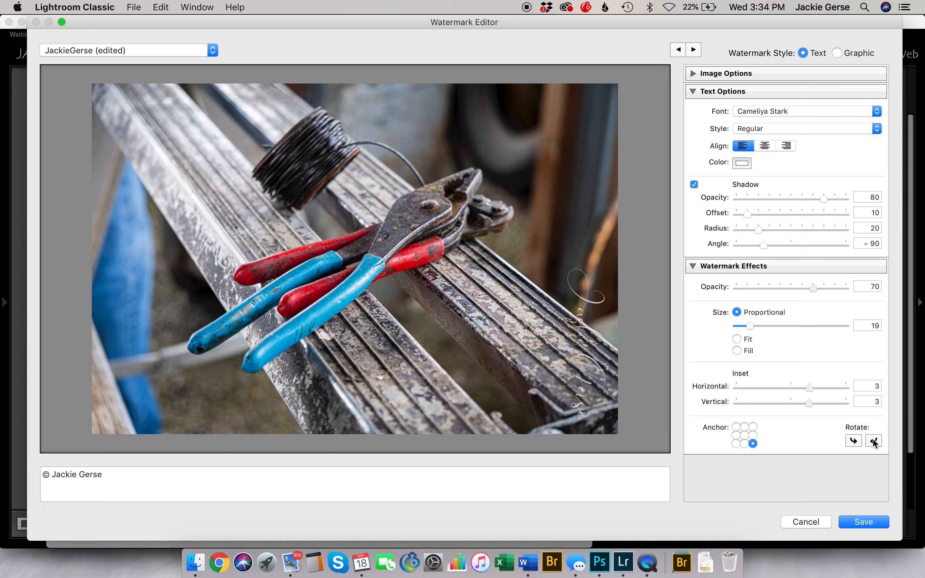
left_click(873, 442)
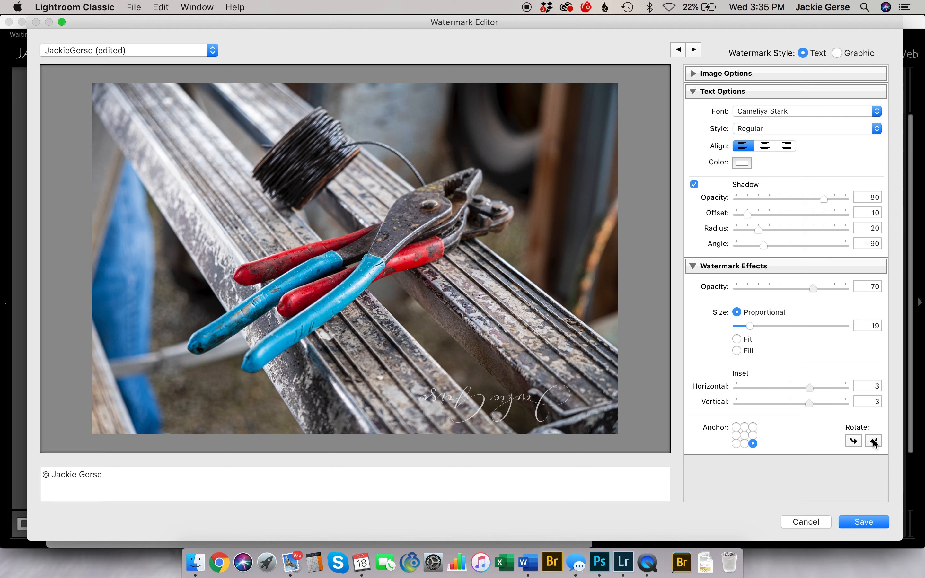
left_click(873, 442)
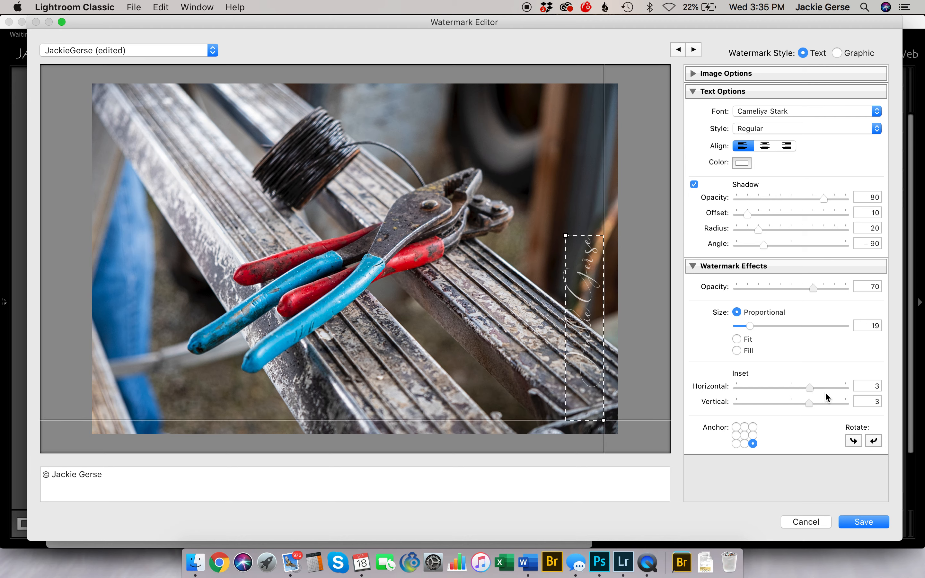
mouse_move(801, 406)
left_mouse_down()
mouse_move(790, 406)
mouse_move(810, 402)
left_mouse_up()
left_click(873, 440)
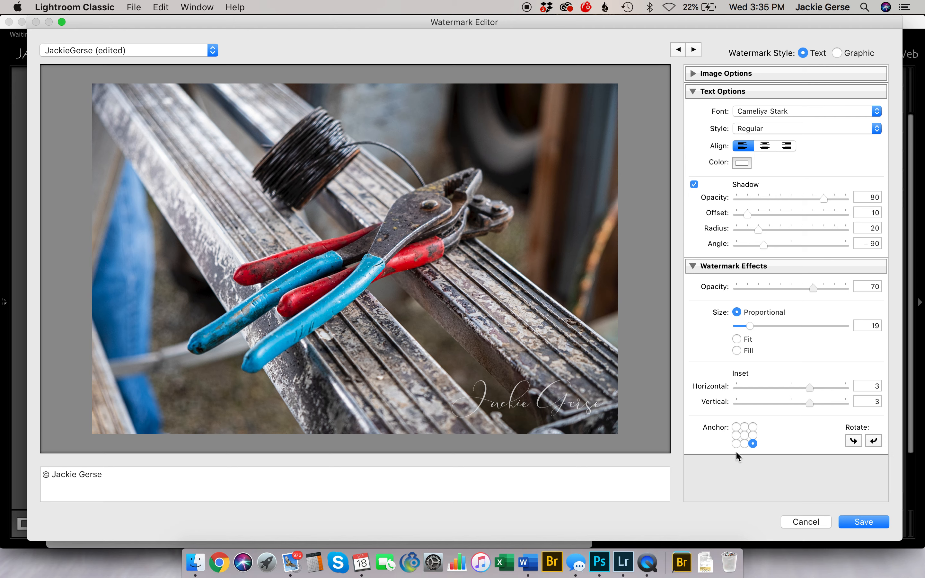
Try the watermark at the different anchor points around and in the centre of the photo, then return it to the bottom-right anchor.
left_click(743, 443)
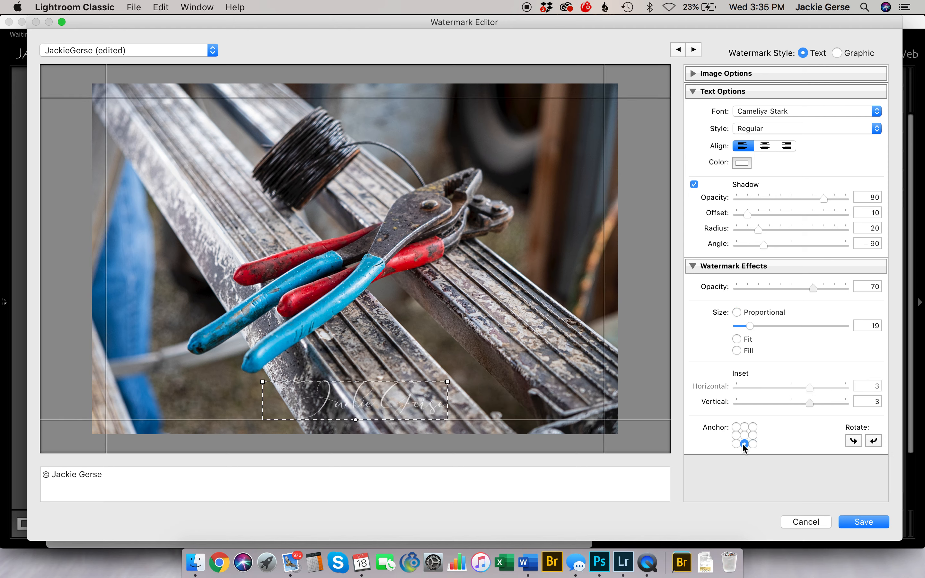
left_click(735, 444)
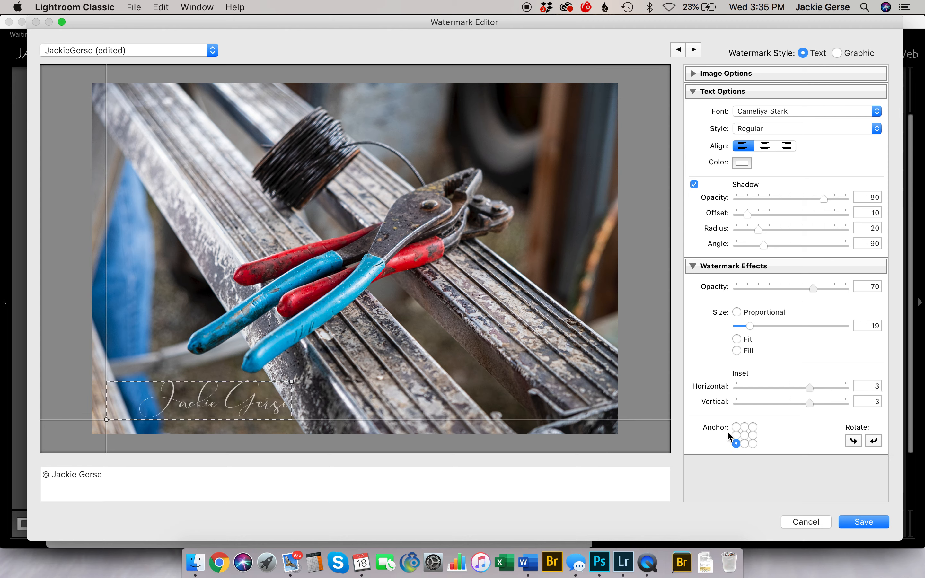
left_click(734, 435)
left_click(735, 427)
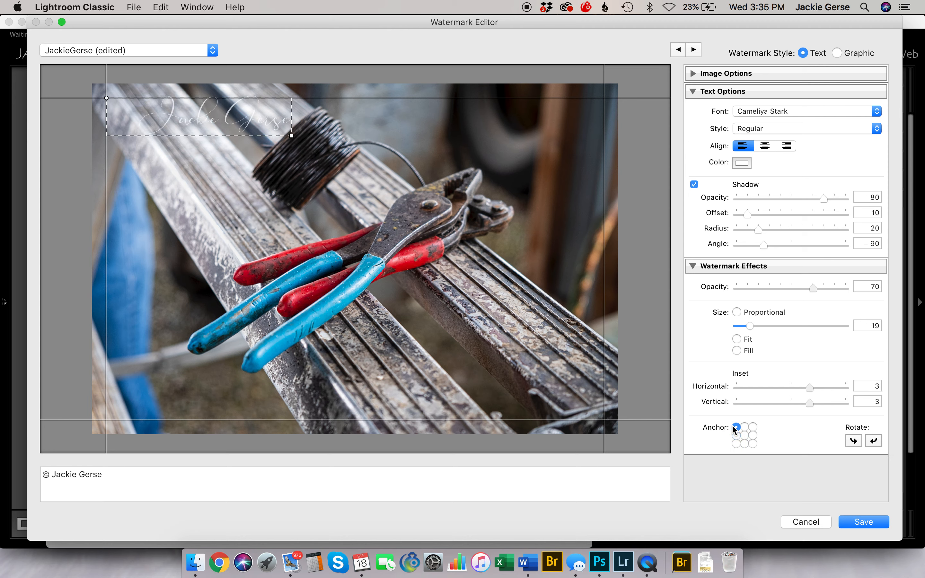
left_click(744, 427)
left_click(744, 435)
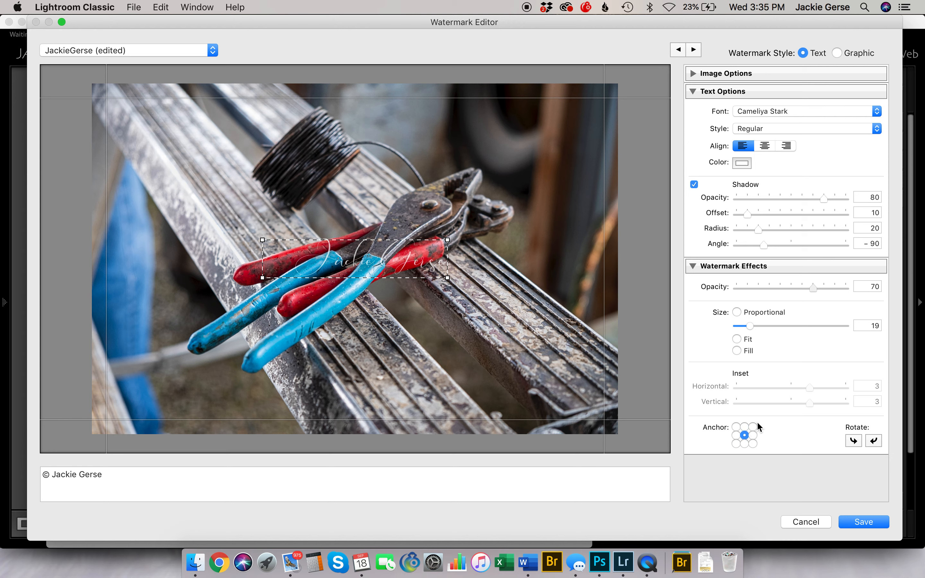
left_click(752, 427)
left_click(753, 435)
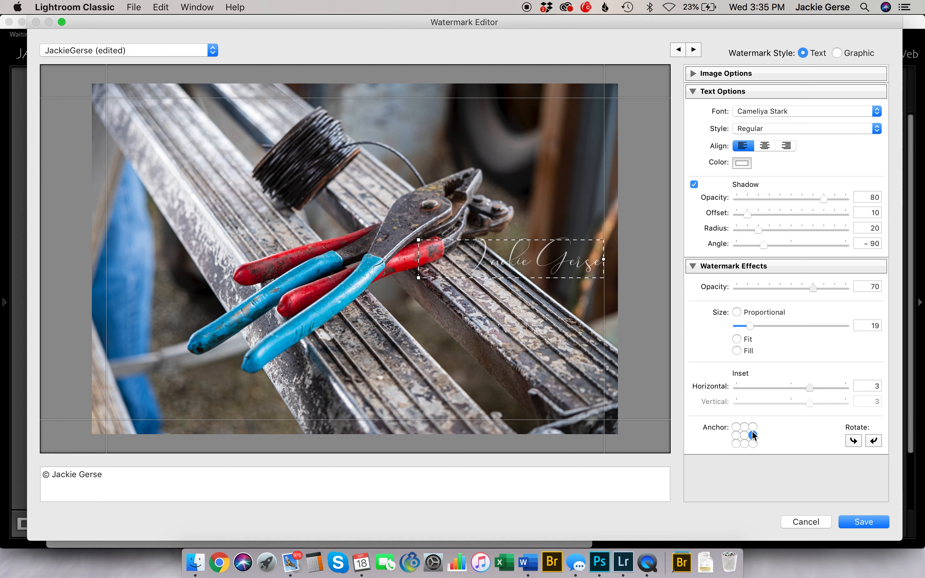
left_click(744, 435)
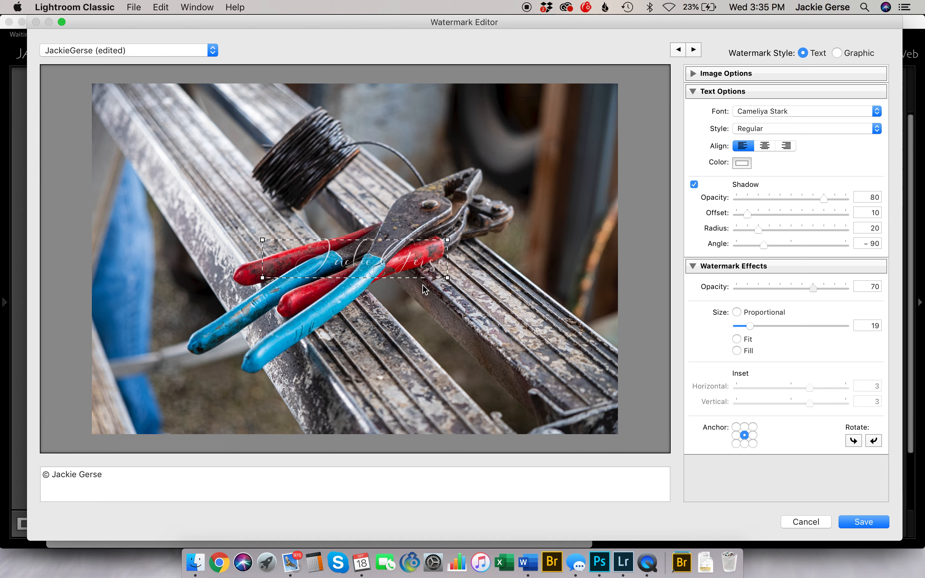
left_click_drag(447, 277, 493, 277)
left_click(752, 443)
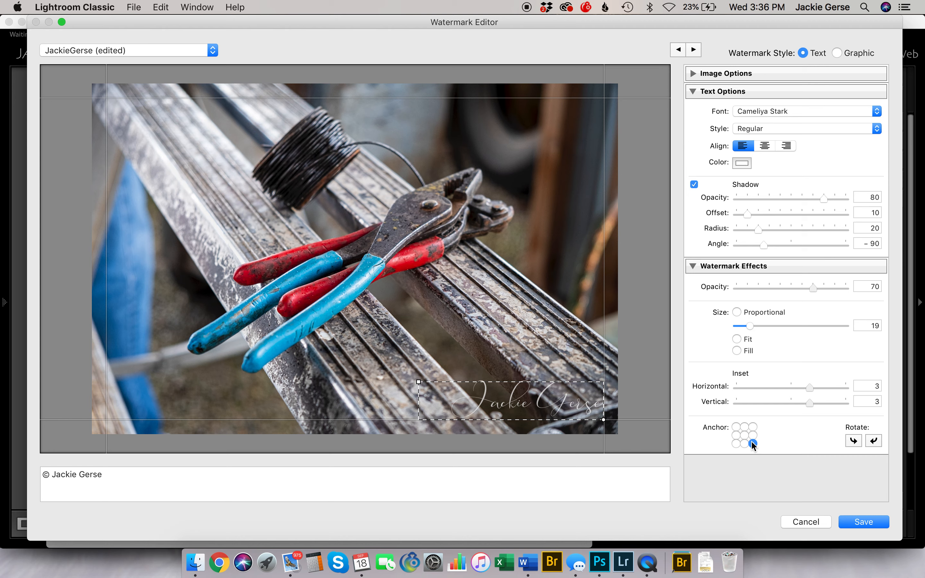
Replace the watermark text with "Riverbend Photo Club" and scale the watermark to a proportional size of 20.
left_click_drag(419, 382, 392, 373)
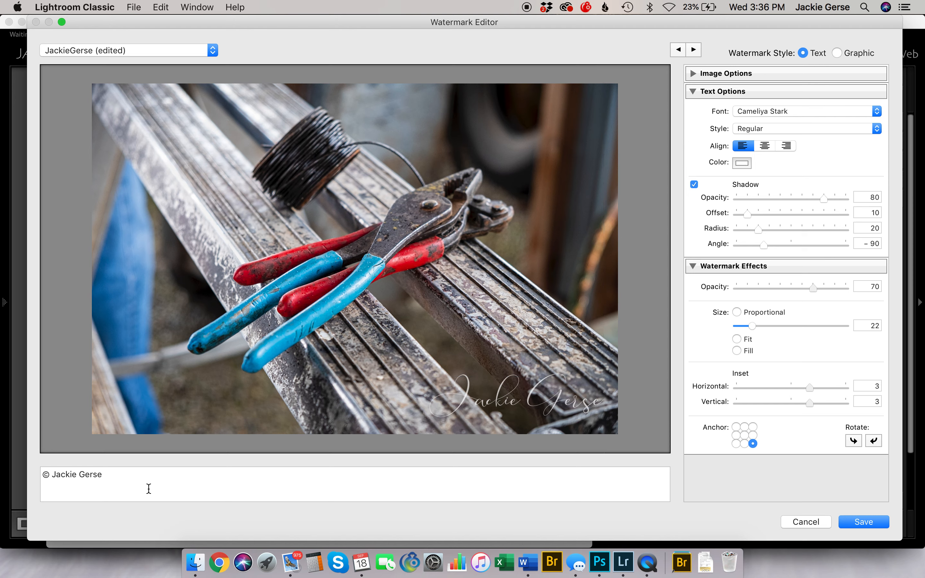
triple_click(110, 476)
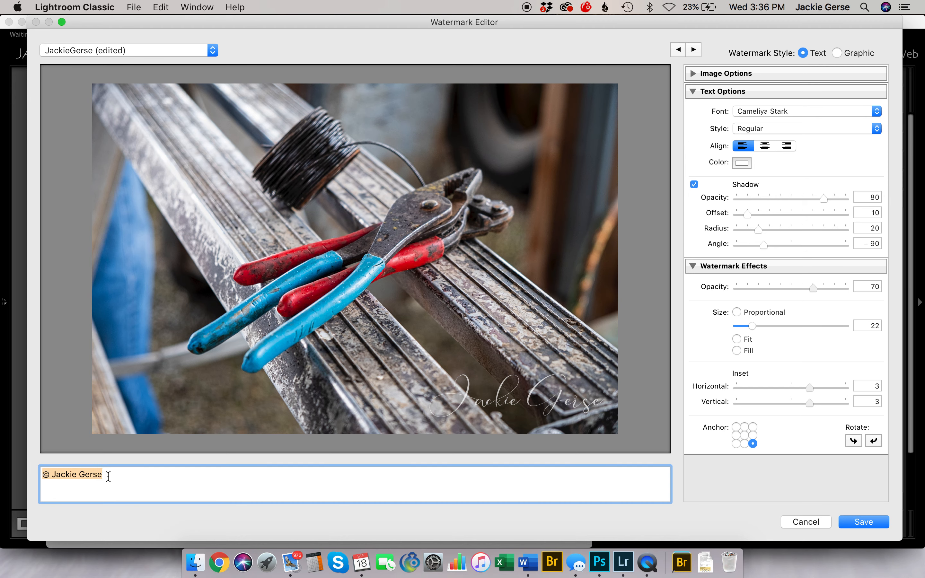
type("Riverbend Phot")
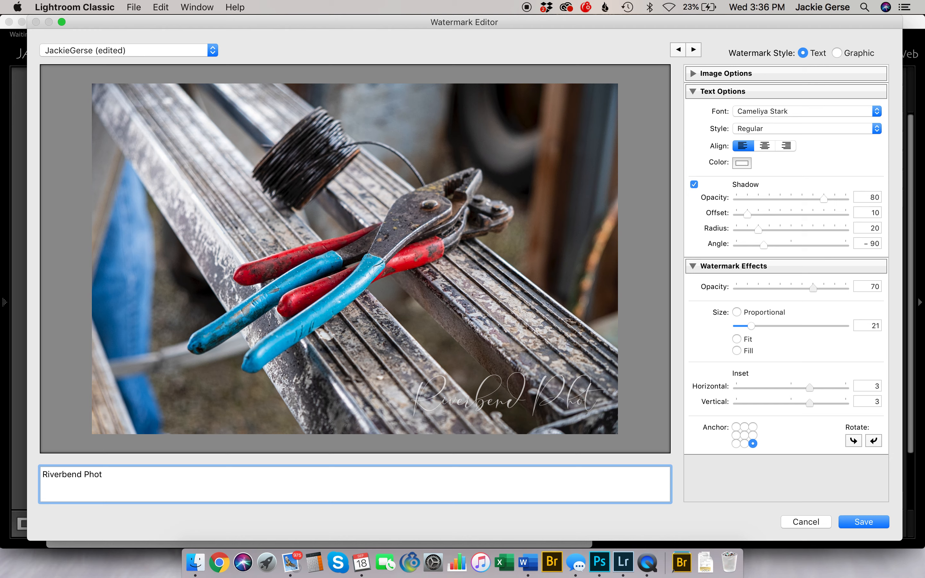
key("BackSpace")
type("o V")
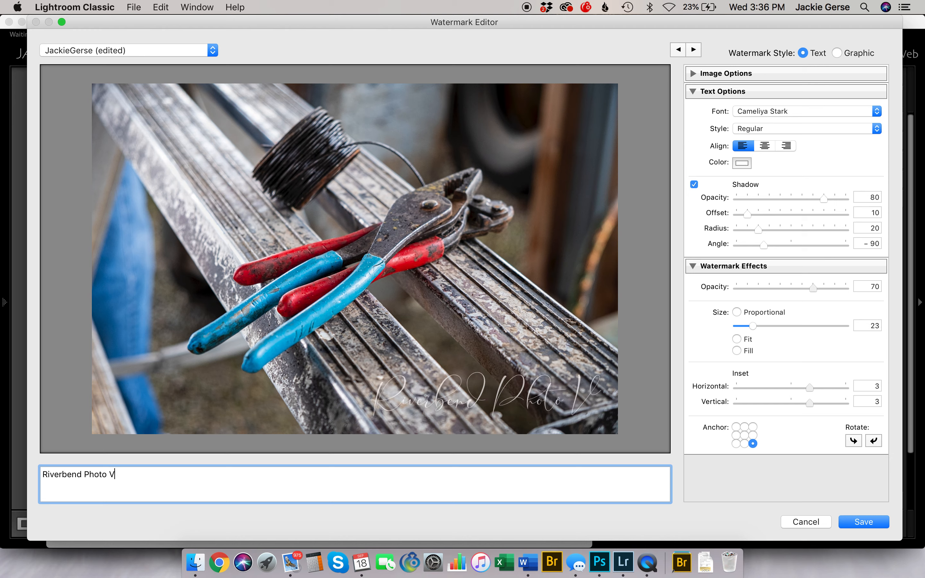
key("BackSpace")
type("Club")
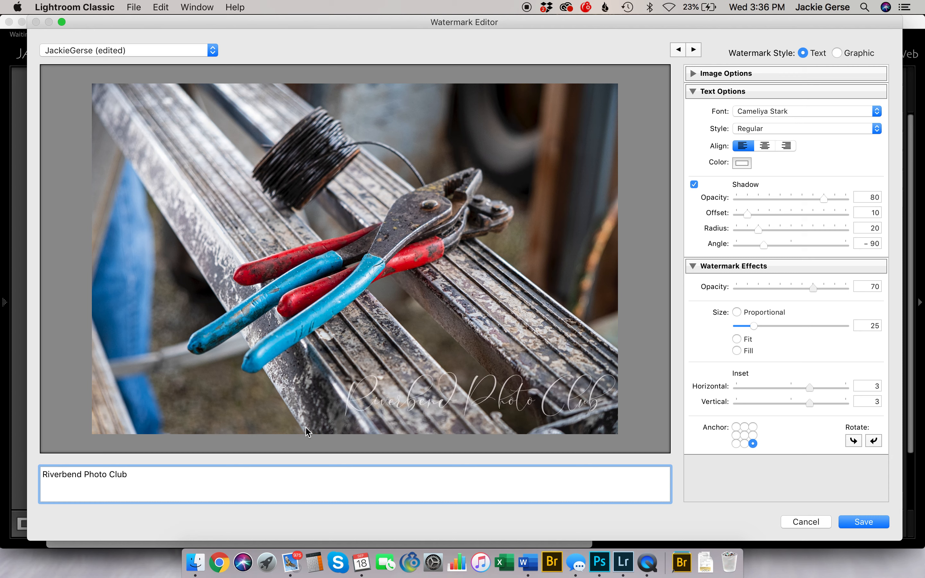
left_click_drag(342, 376, 396, 385)
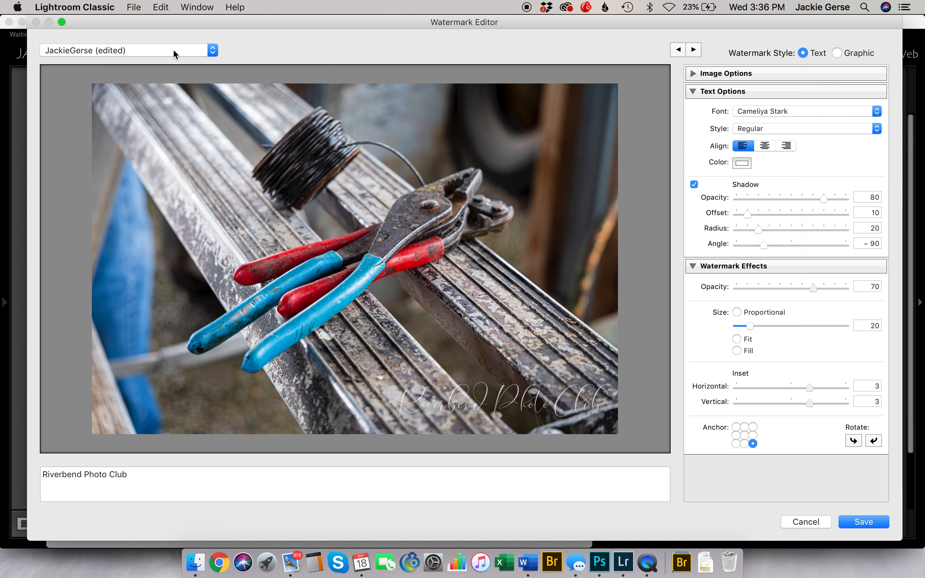
Save the watermark settings as a new preset named "Riverbend 1 Bottom Right" and finish editing the watermark.
left_click(215, 54)
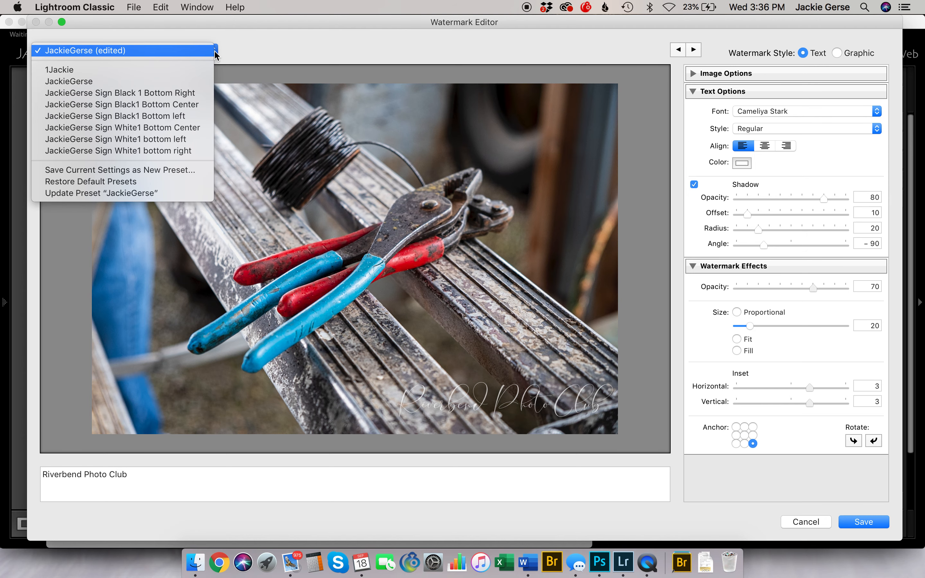
left_click(159, 171)
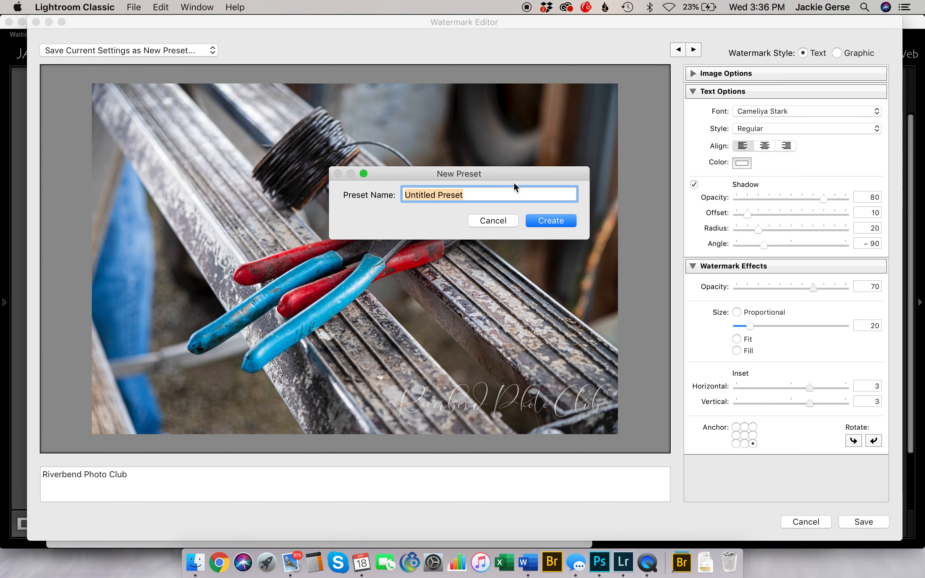
type("Riverbend")
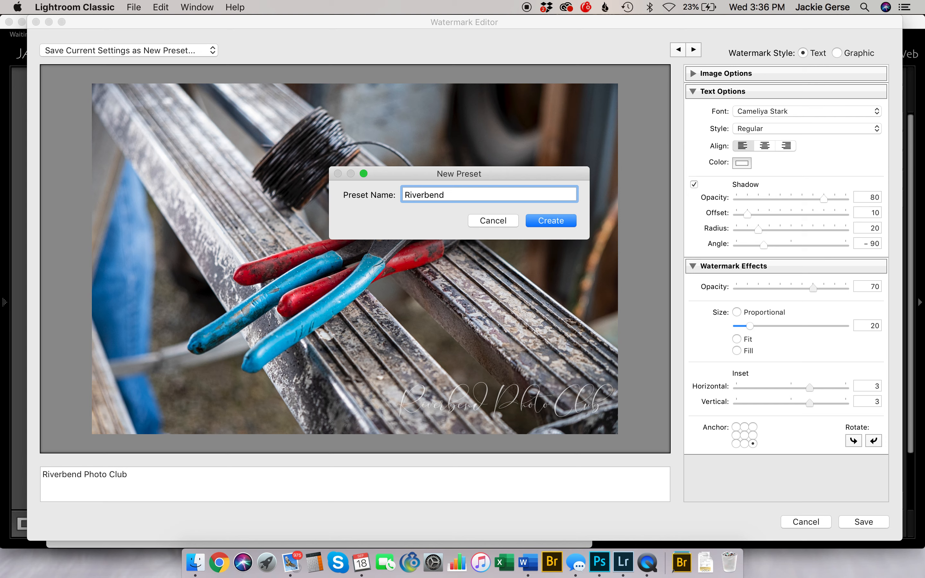
type(" 1 Bottom Right")
left_click(553, 221)
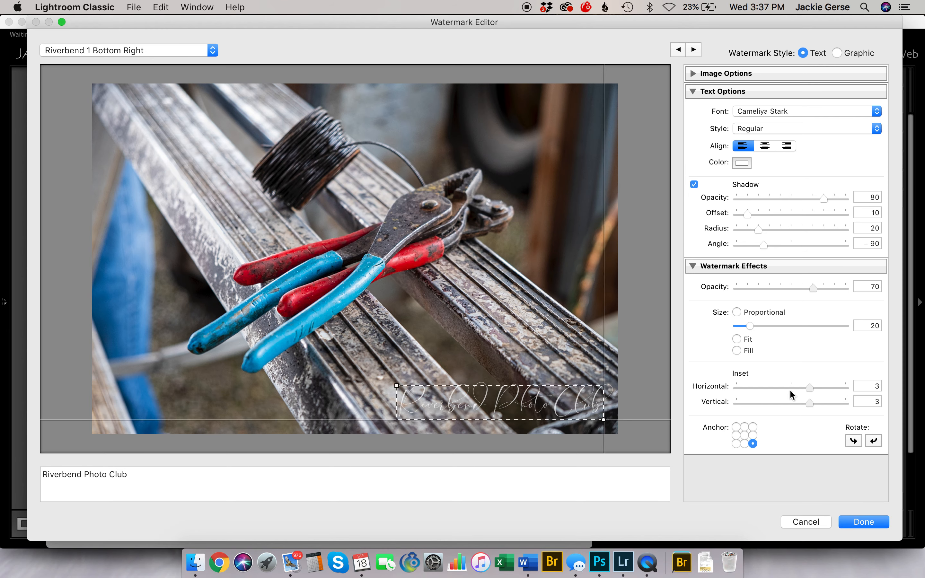
left_click(854, 521)
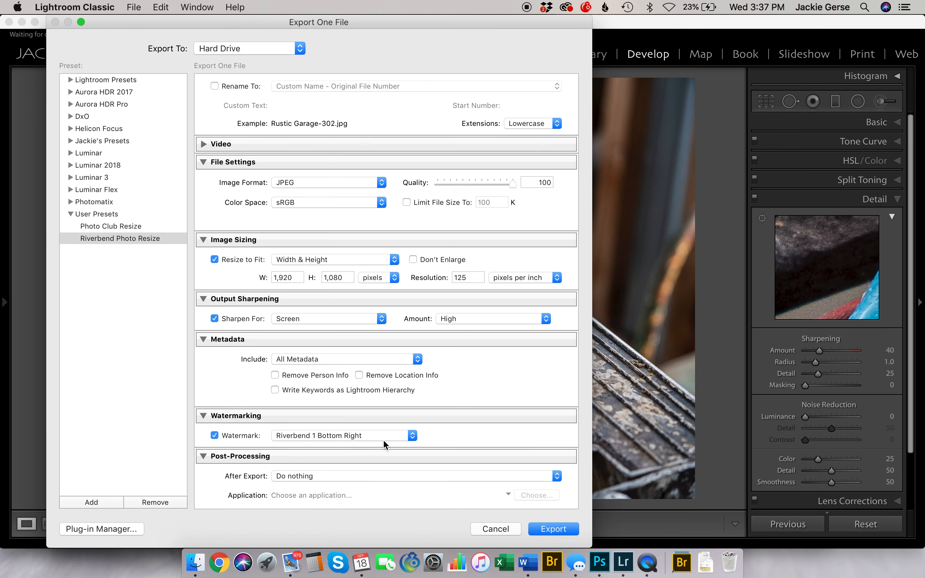
Try the white bottom-right signature watermark, return to "Riverbend 1 Bottom Right", and export the photo.
left_click(410, 437)
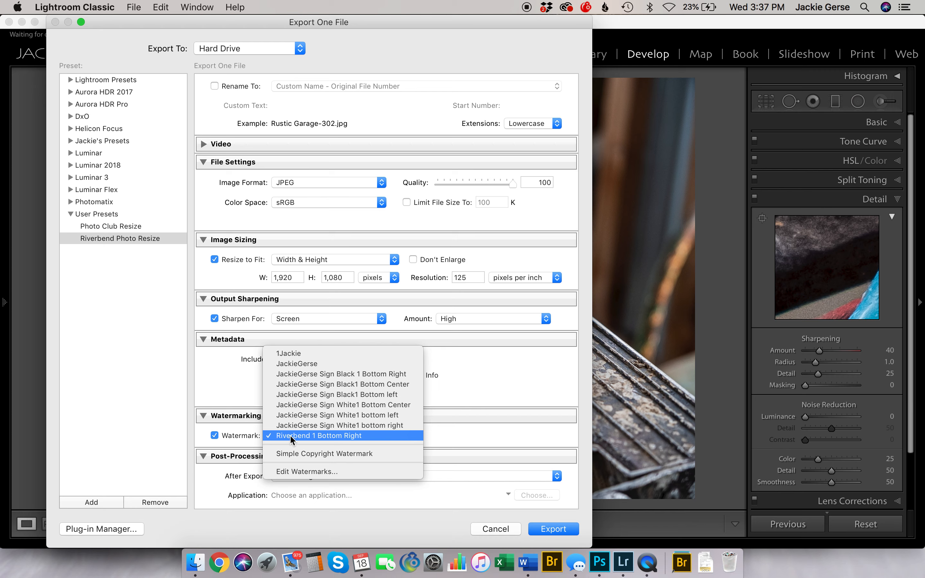
left_click(370, 426)
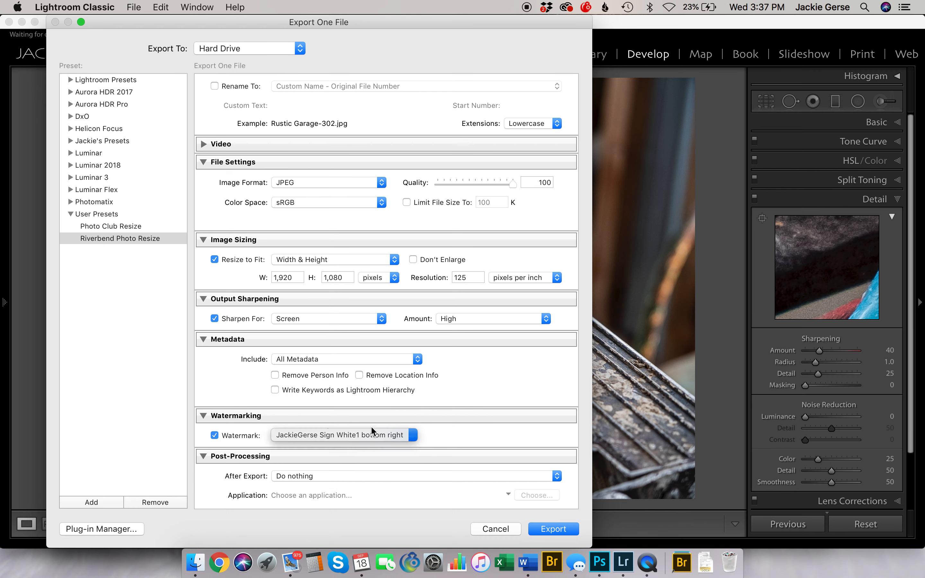
left_click(412, 437)
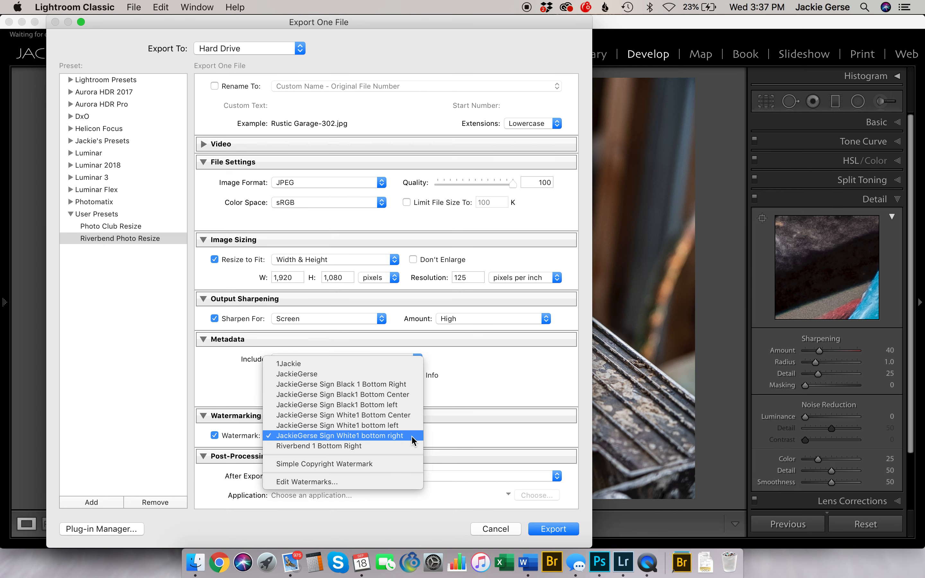
left_click(363, 446)
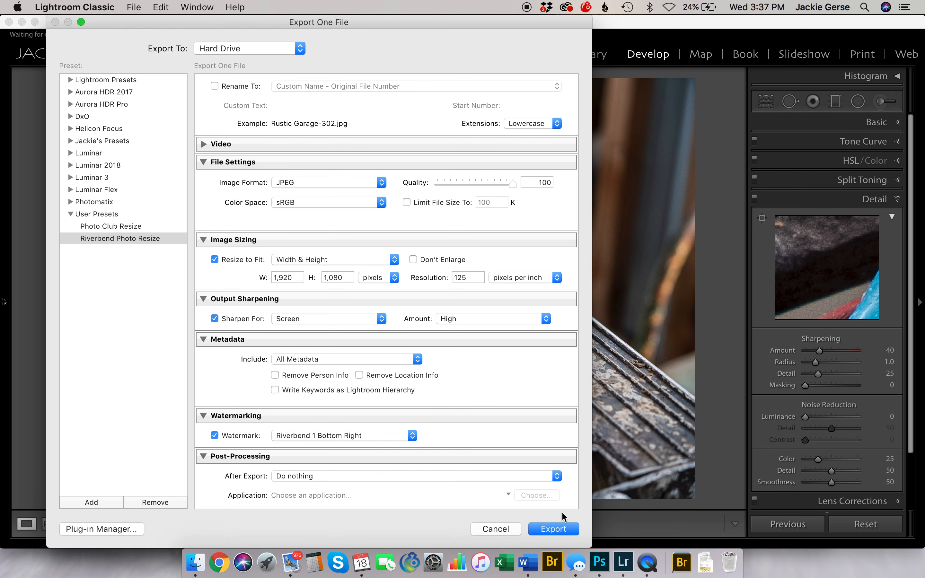
left_click(548, 529)
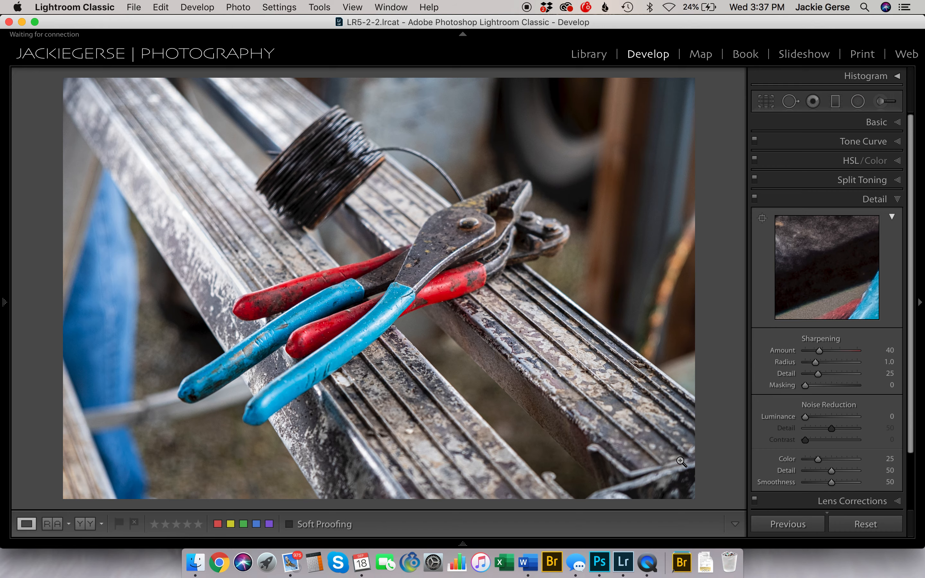
Open the exported Rustic Garage-302.jpg from the test folder in Finder, check its watermark, and close the image and folder.
left_click(195, 565)
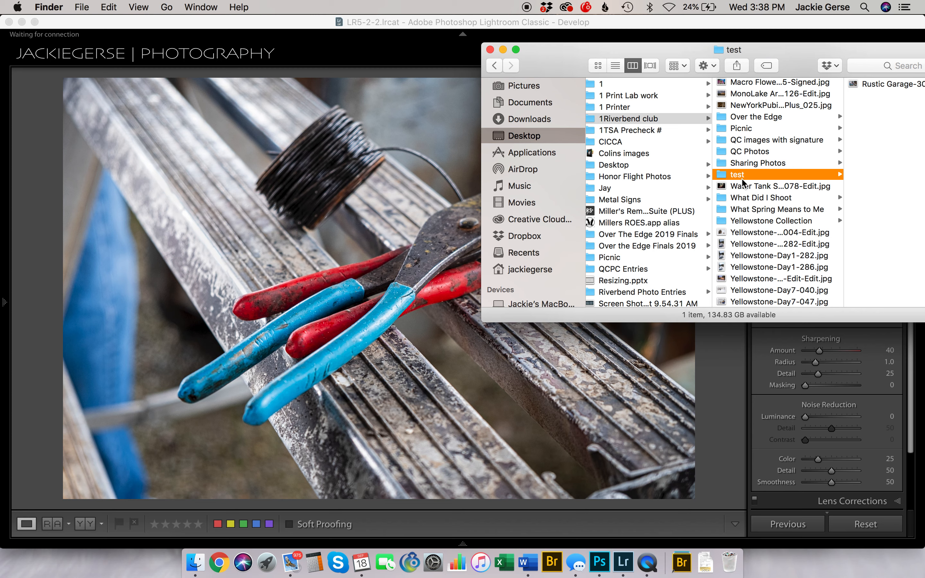
double_click(853, 82)
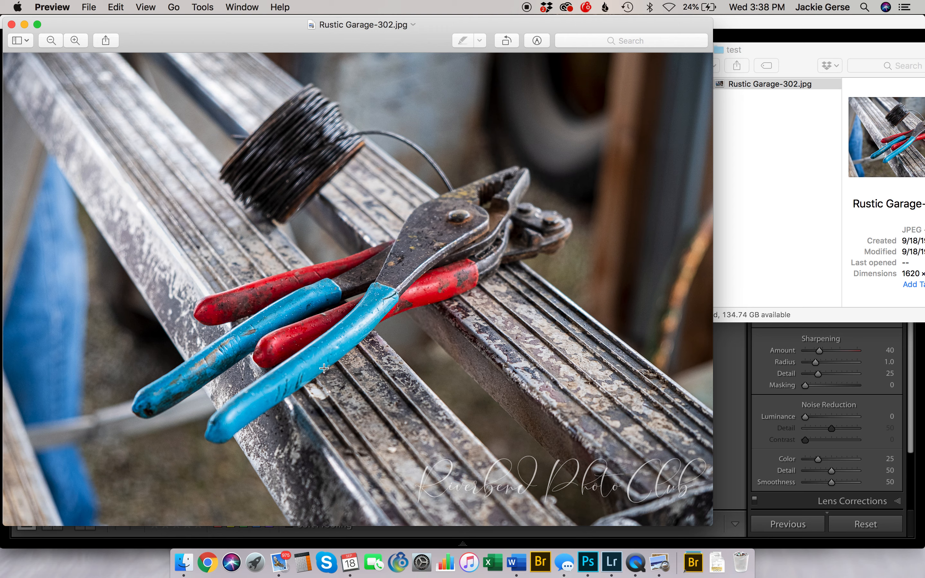
left_click(12, 26)
left_click(490, 50)
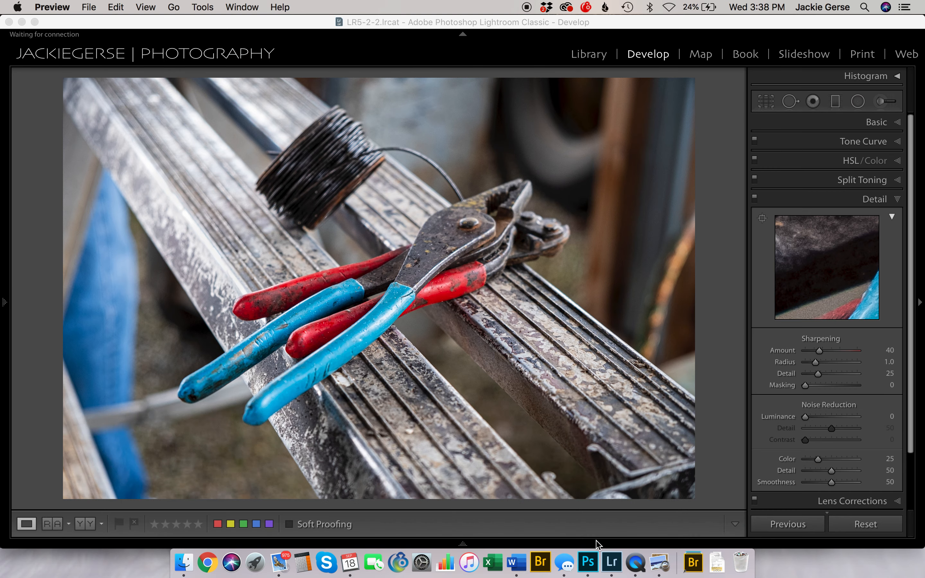
Switch to Photoshop and create a new 1000 x 300 pixel document at 300 pixels/inch, fitted to the window.
left_click(588, 562)
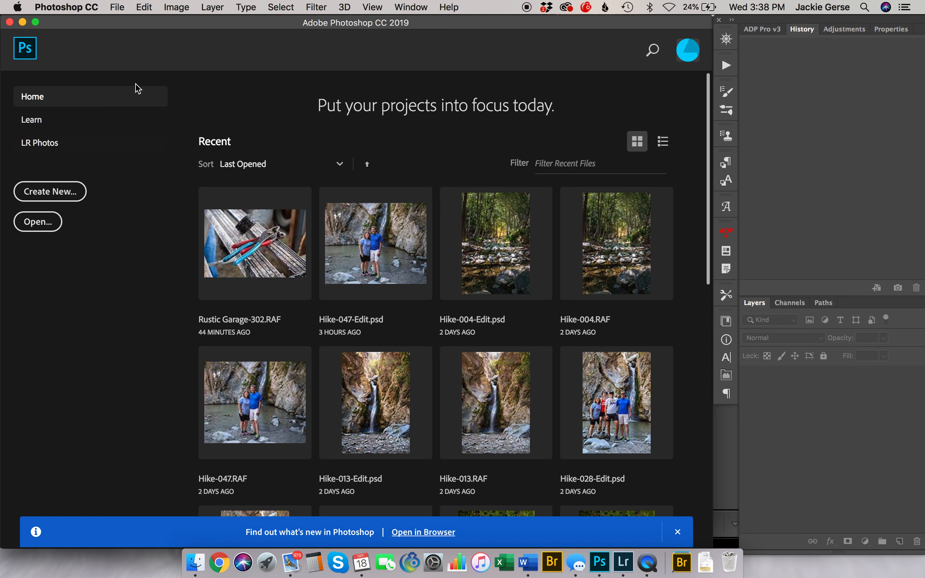
left_click(118, 8)
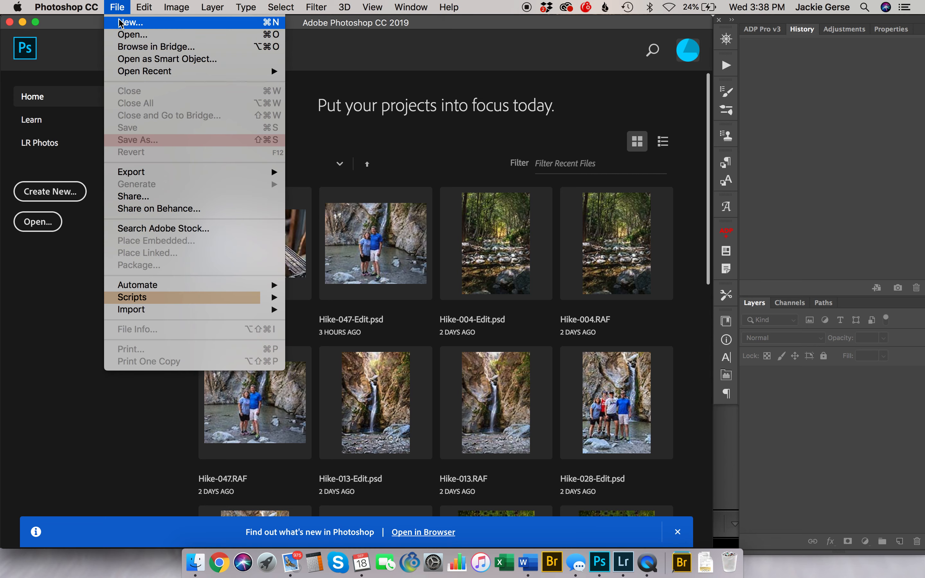
left_click(121, 22)
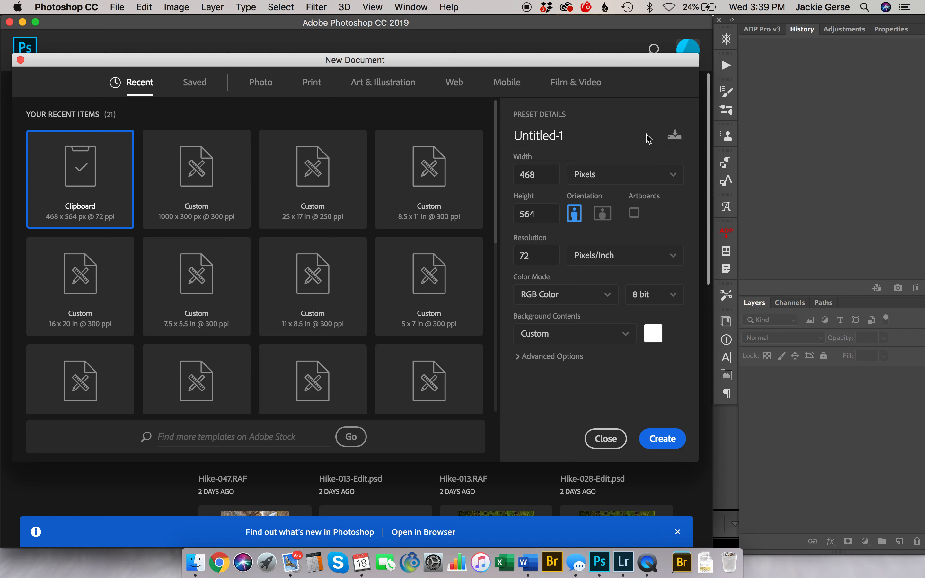
double_click(542, 174)
type("1000")
double_click(539, 211)
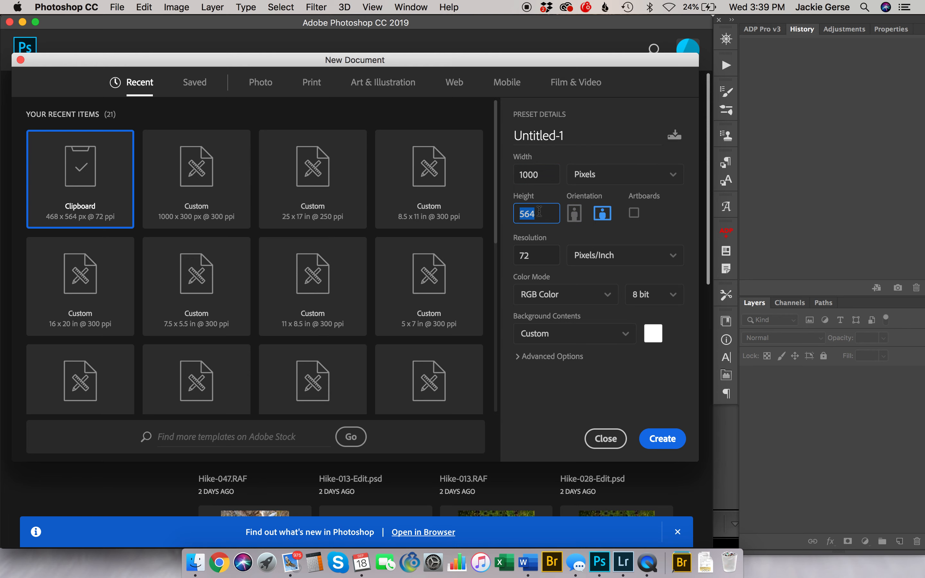
type("300")
left_click(533, 258)
type("300")
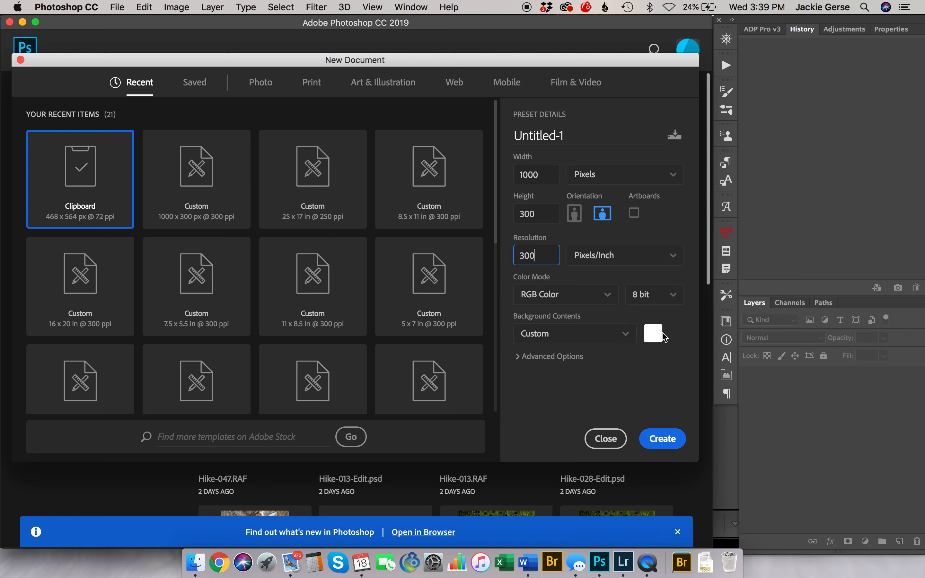
left_click(659, 440)
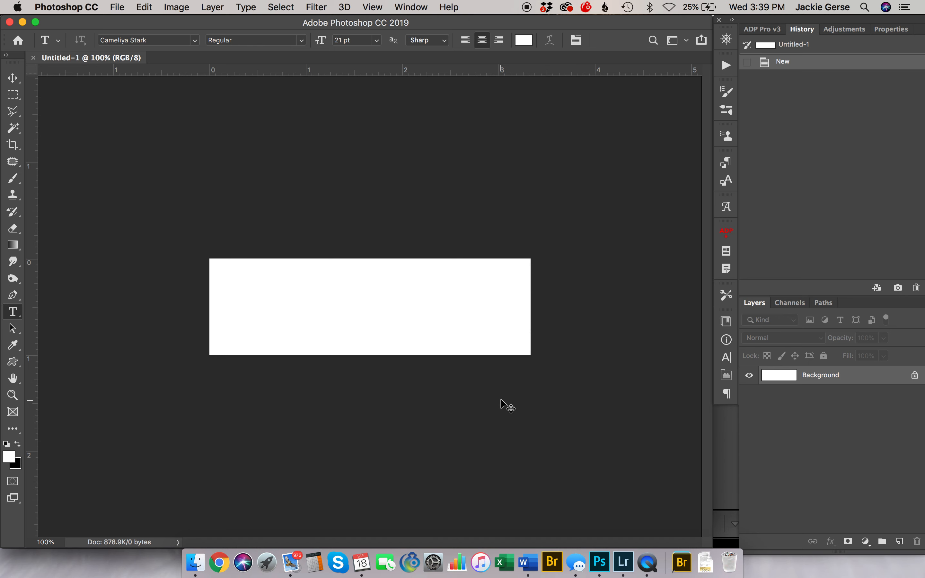
key("super+0")
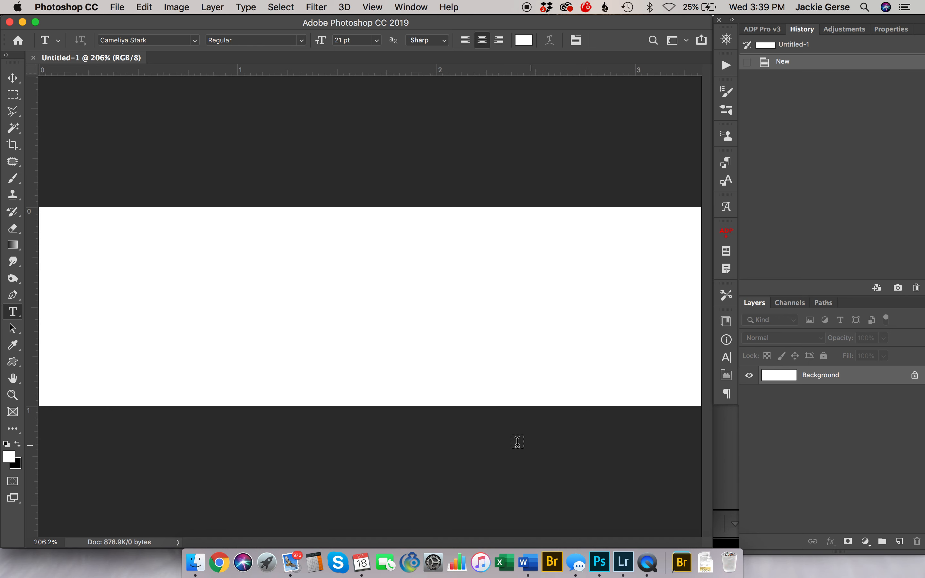
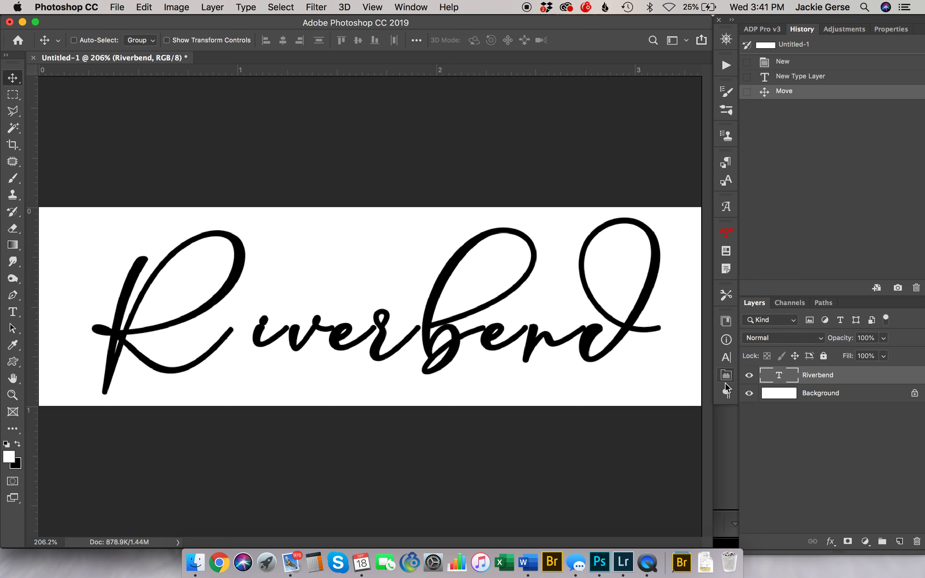
Hide the white Background layer behind the Riverbend text.
left_click(749, 394)
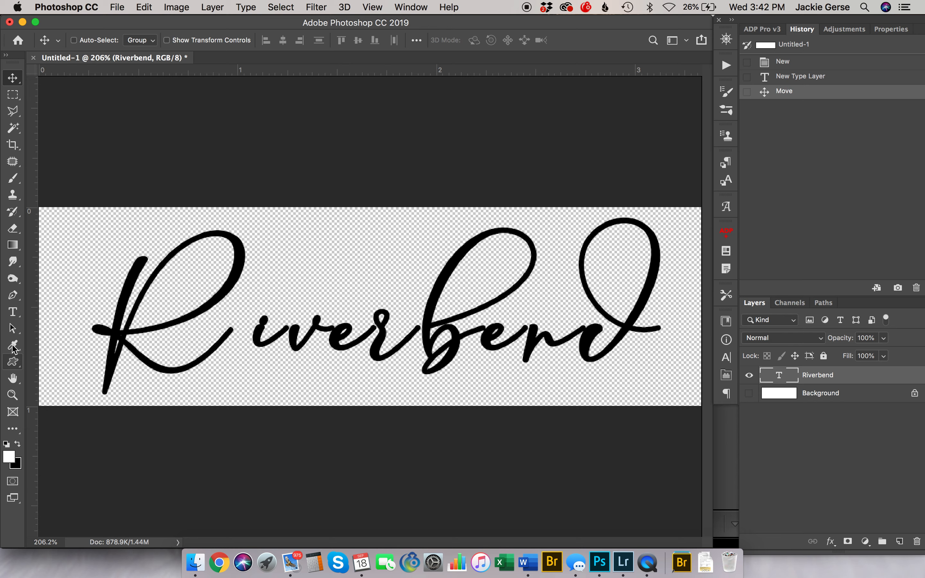
Try other fonts such as Apple Symbols, Cochin and The Heart of Everything on the Riverbend text, then return to Cameliya Stark.
left_click(13, 316)
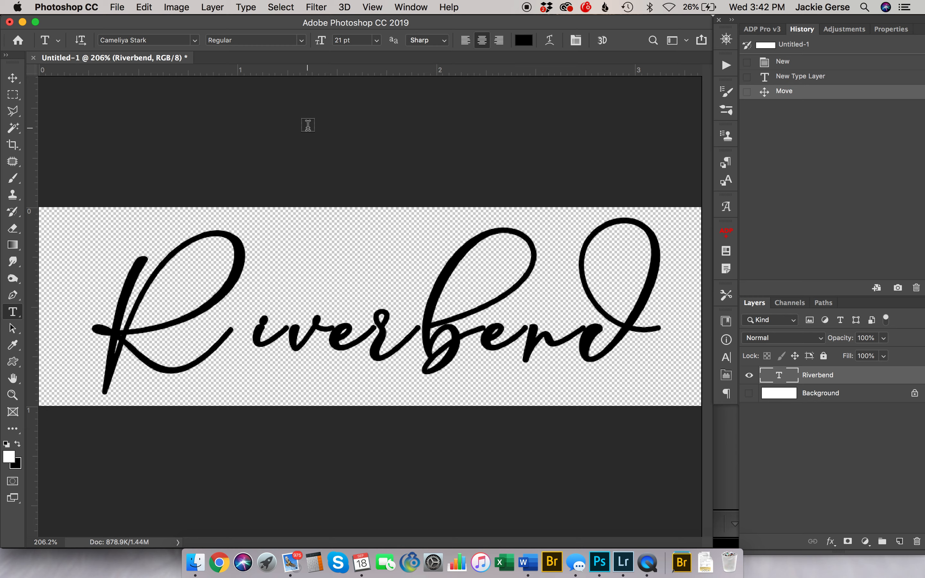
left_click(156, 40)
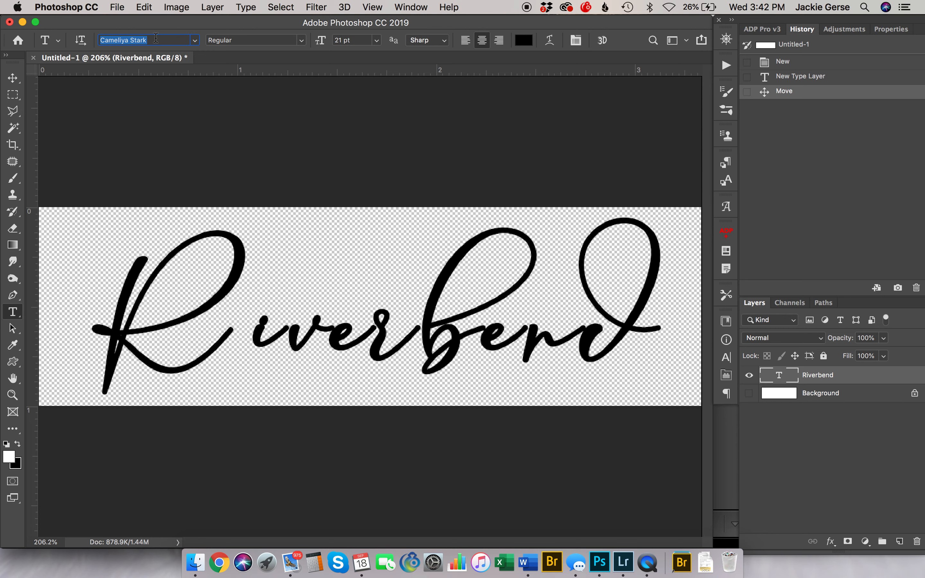
key("Up")
key("Up")
key("Up")
key("Up")
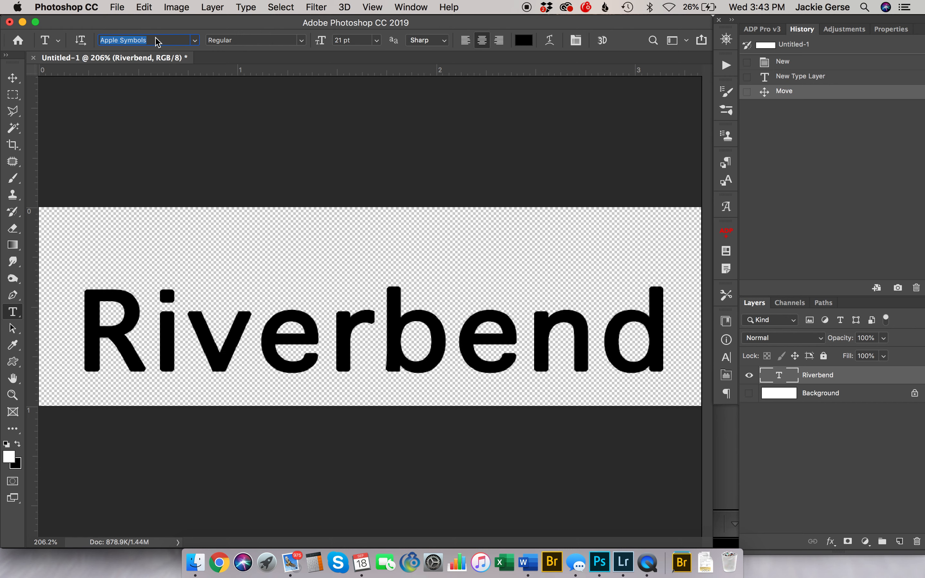
key("Up")
key("Up")
key("Up")
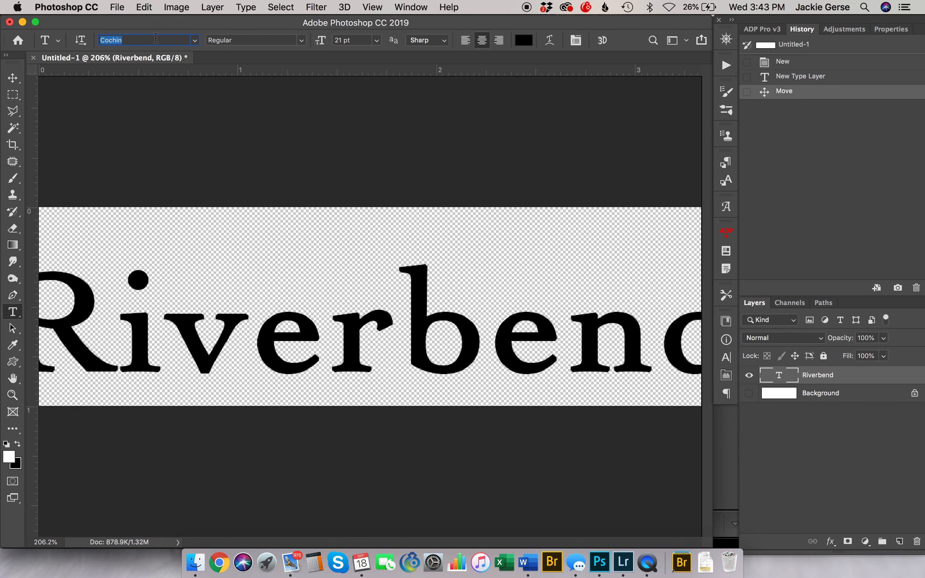
key("Up")
key("Up")
key("Up")
key("Up")
key("Down")
key("Down")
key("Down")
key("Down")
key("Down")
key("Down")
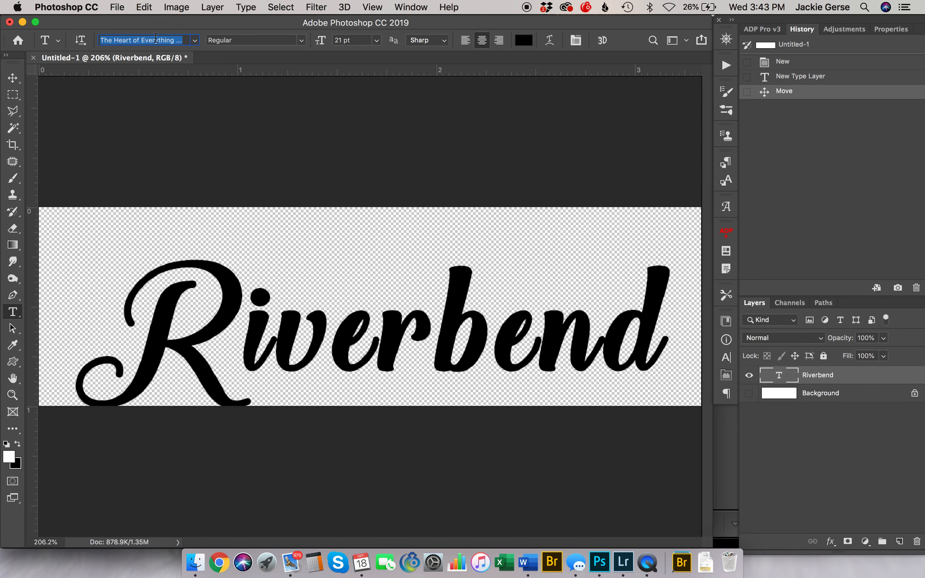
key("Down")
key("Down")
key("Down")
key("Down")
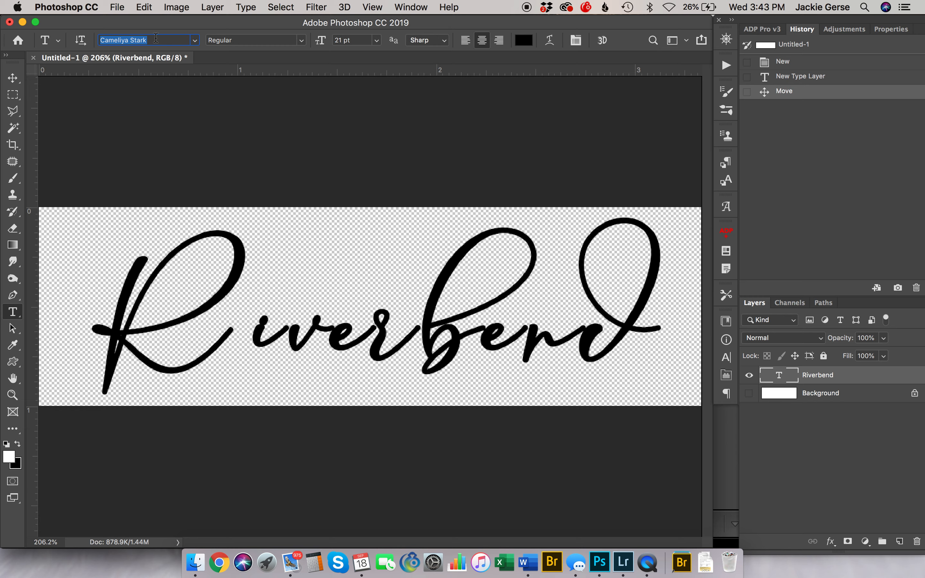
Check the font styles available for the Riverbend text, keep Regular, and set the font size to 23 pt.
left_click(302, 40)
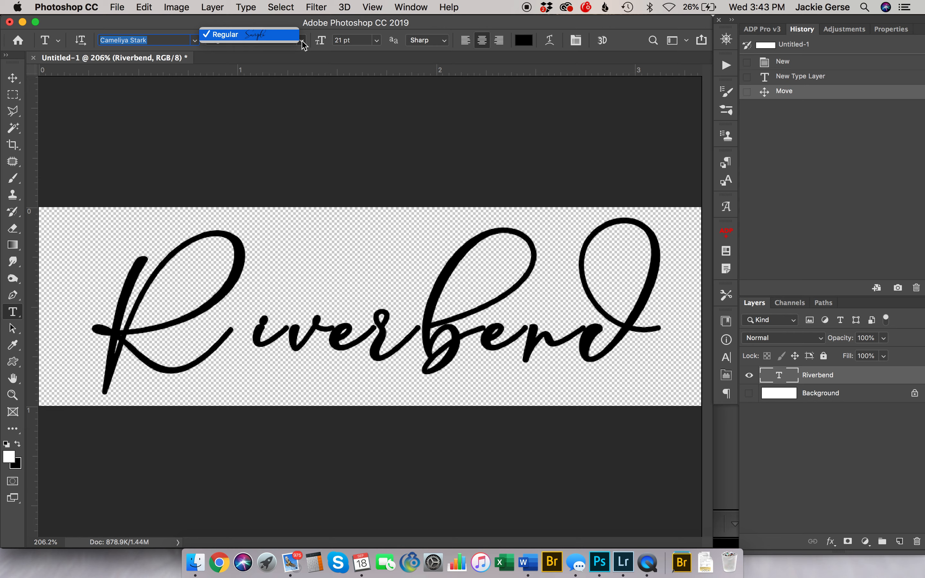
left_click(302, 42)
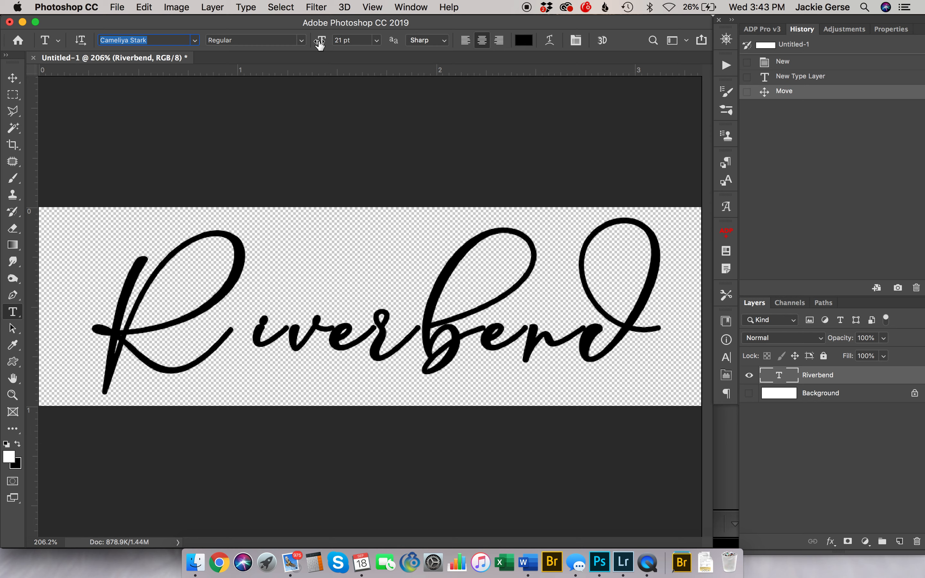
left_click_drag(319, 44, 321, 43)
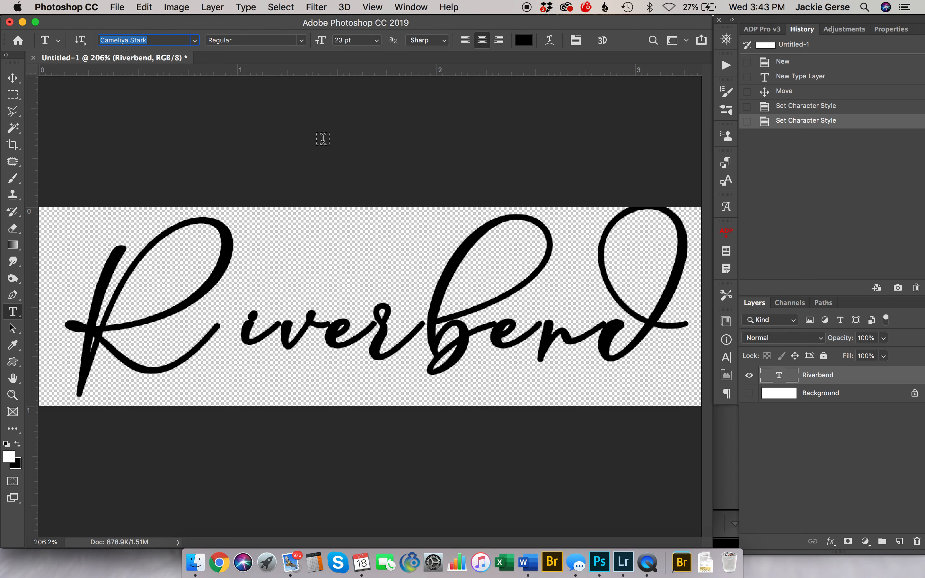
type("v")
left_click(582, 121)
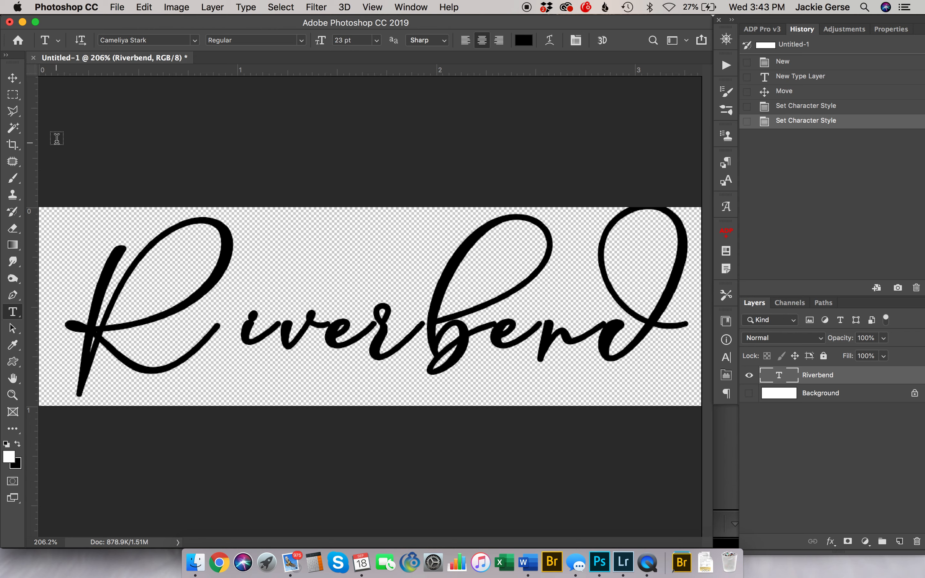
Move the enlarged Riverbend text slightly down and left so it fits inside the canvas, then reactivate the Type tool.
left_click(12, 78)
left_click(338, 303)
left_click_drag(339, 303, 333, 311)
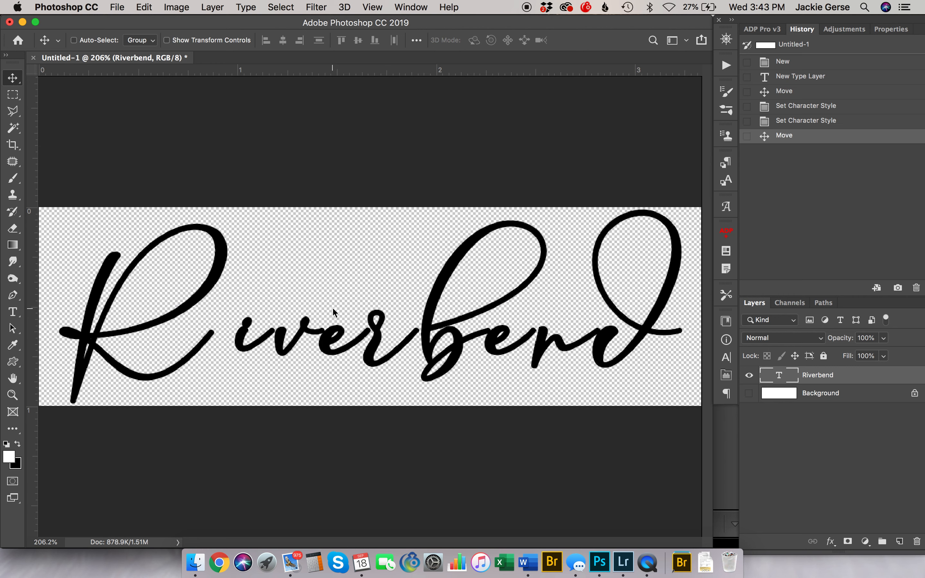
key("t")
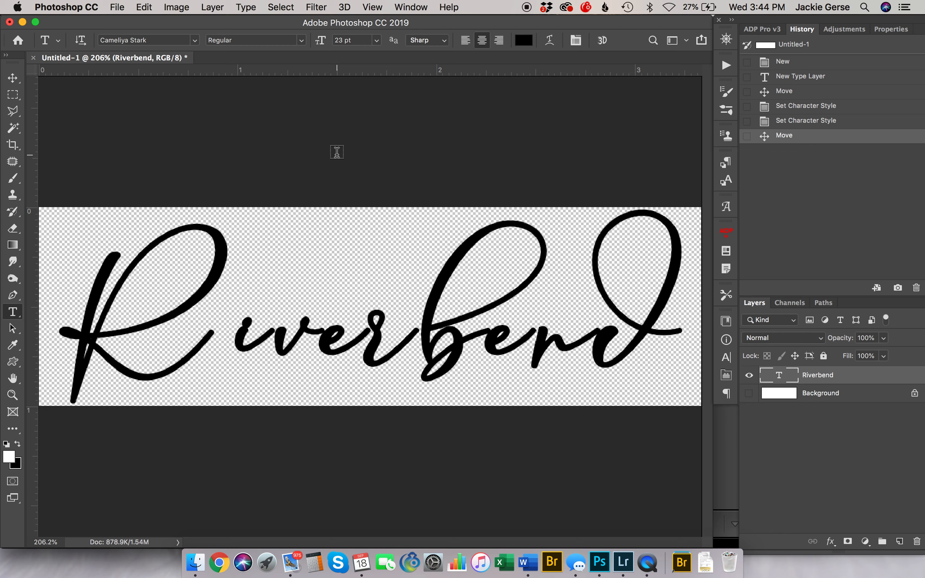
Start a Save As with the file name Riverbend Black 1 and browse to the My Pictures folder inside Pictures.
left_click(119, 8)
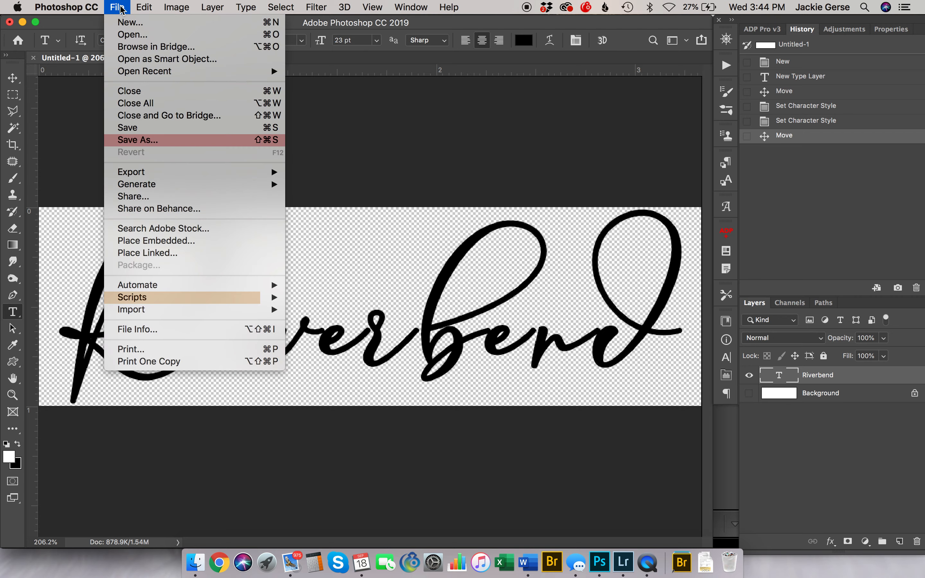
left_click(145, 140)
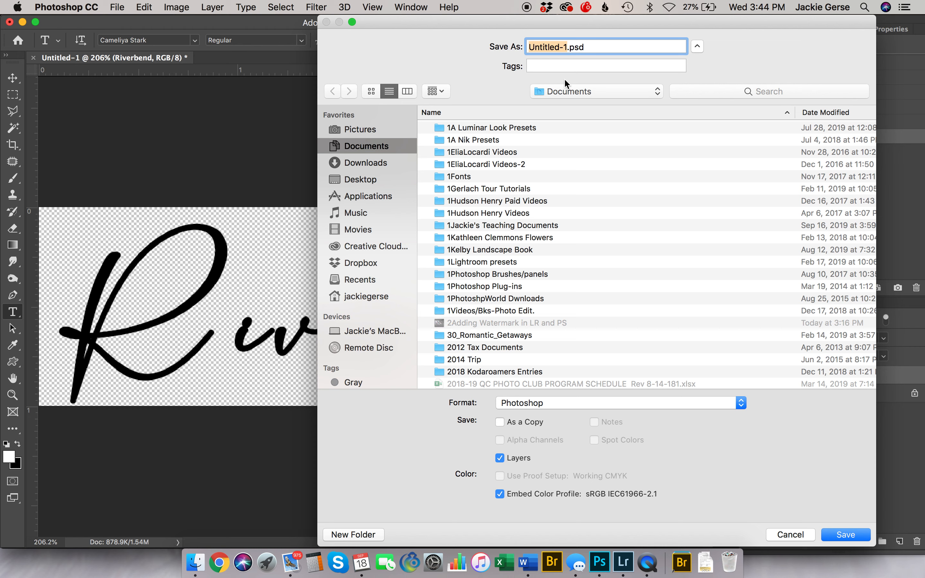
type("Riverbend Black 1")
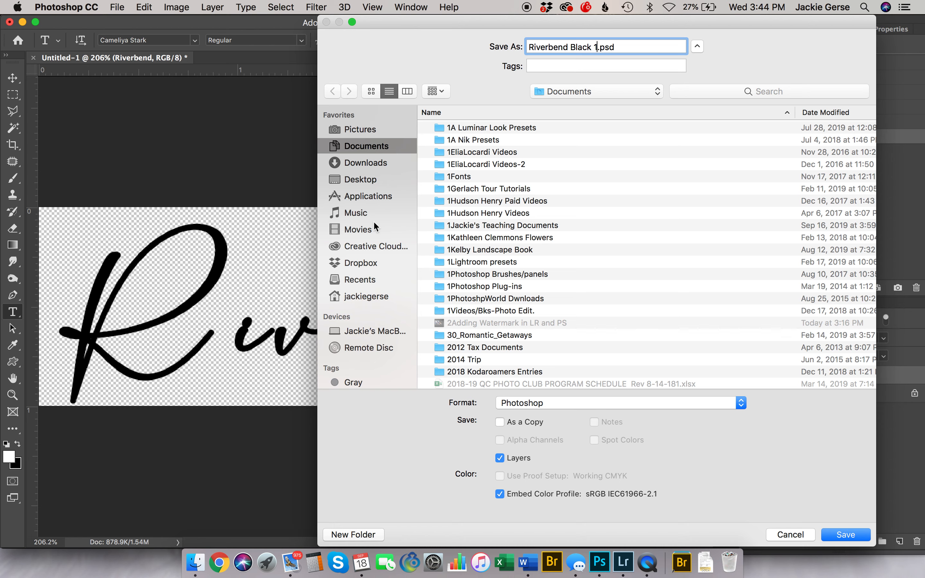
left_click(364, 130)
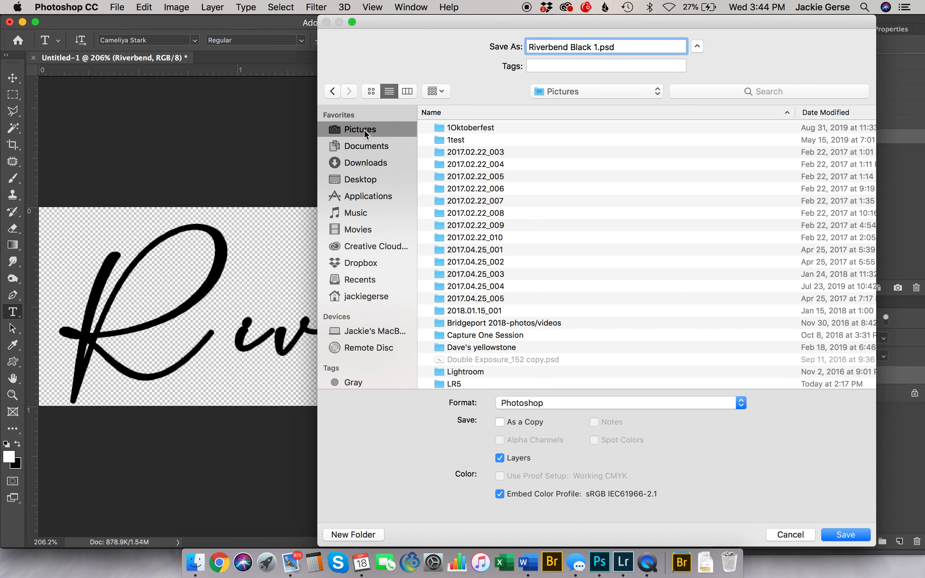
scroll(480, 322, "down", 5)
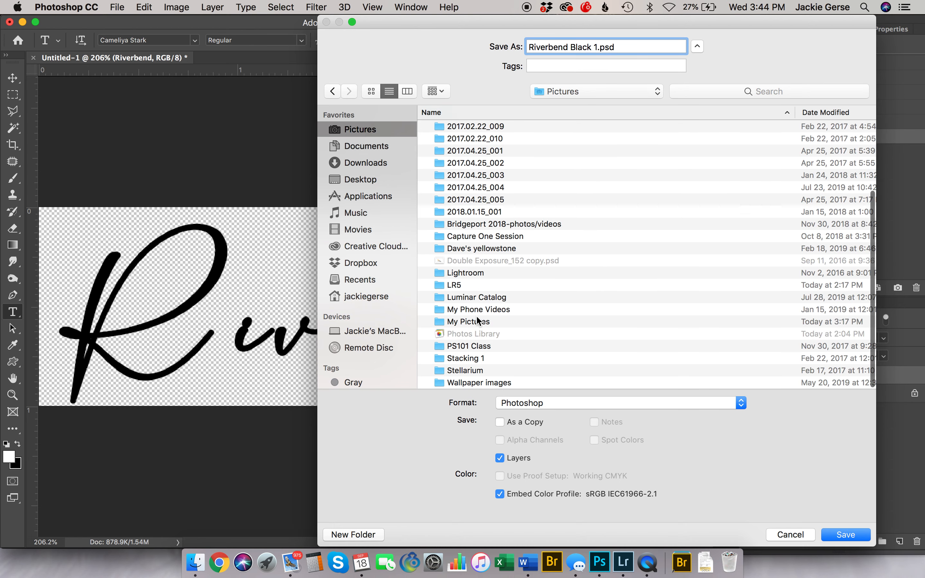
double_click(442, 326)
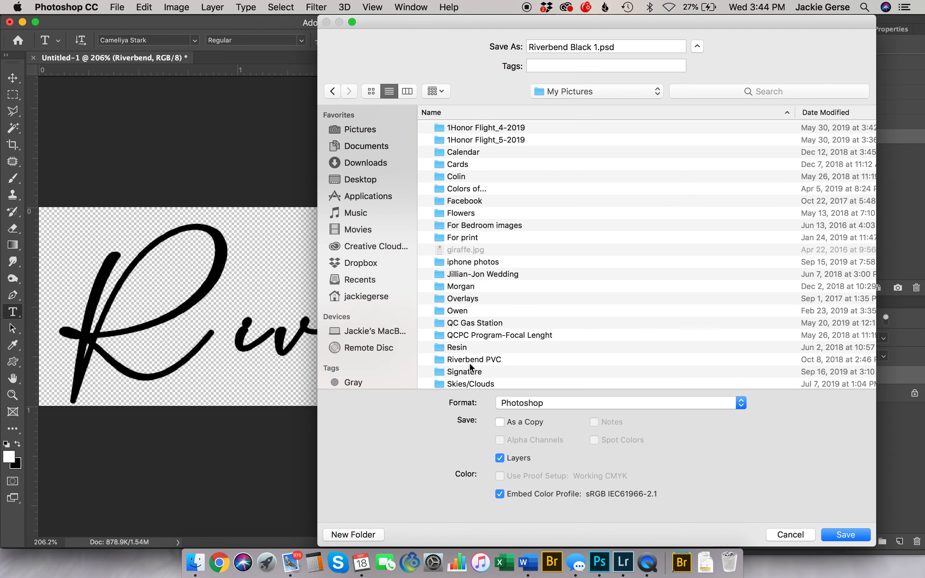
Create a new folder named Riverbend Signatures inside My Pictures and select it.
left_click(347, 532)
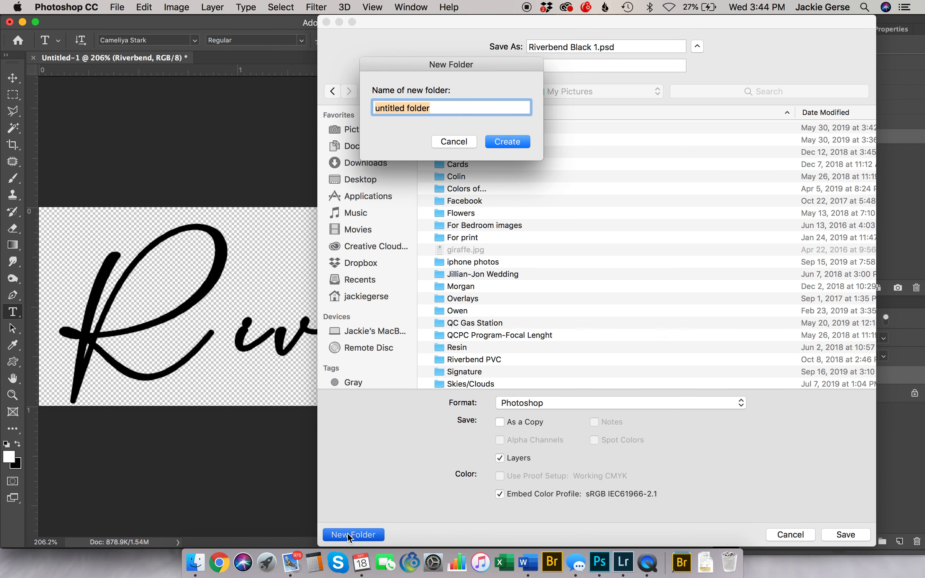
type("Riverbend Signatures")
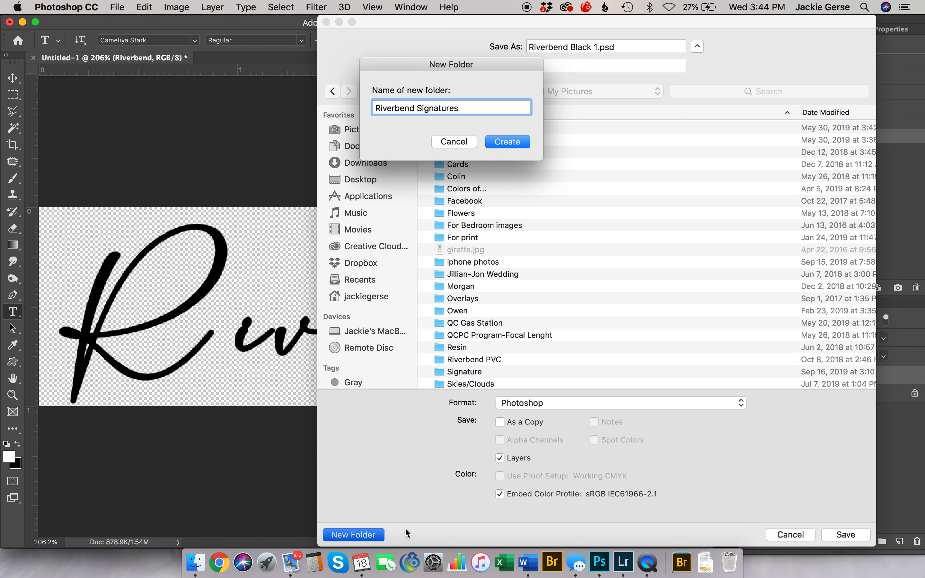
left_click(514, 141)
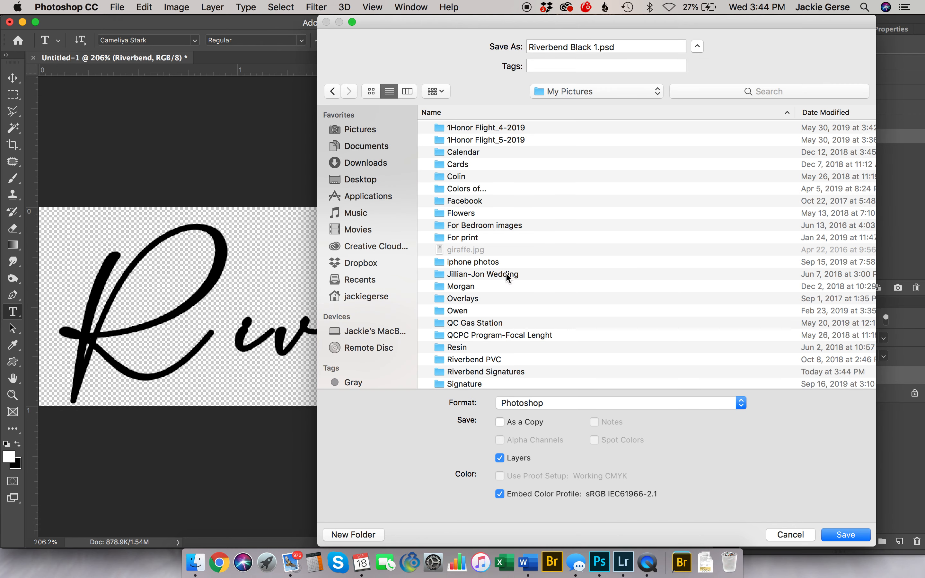
left_click(442, 373)
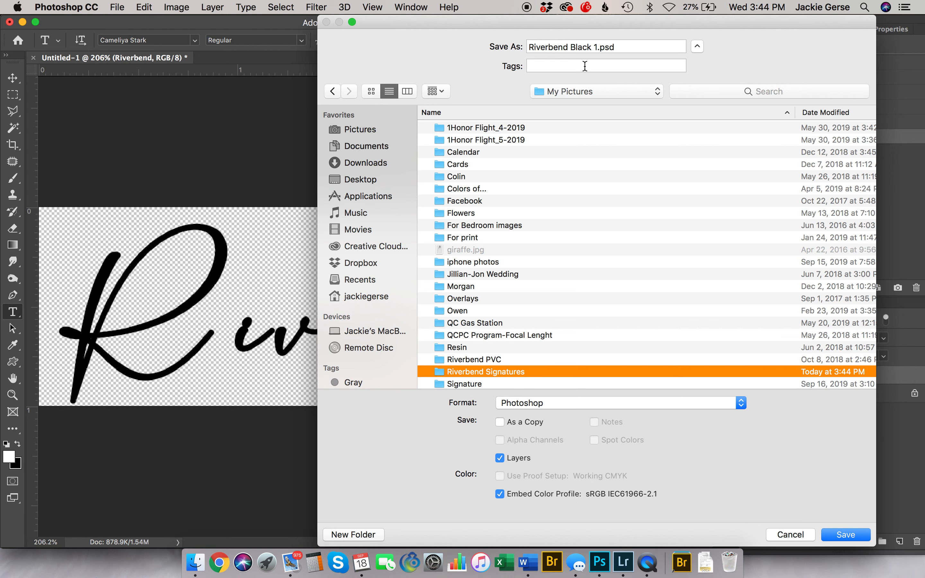
Save Riverbend Black 1 in PNG format into the Riverbend Signatures folder, using the Large file size option.
left_click(580, 405)
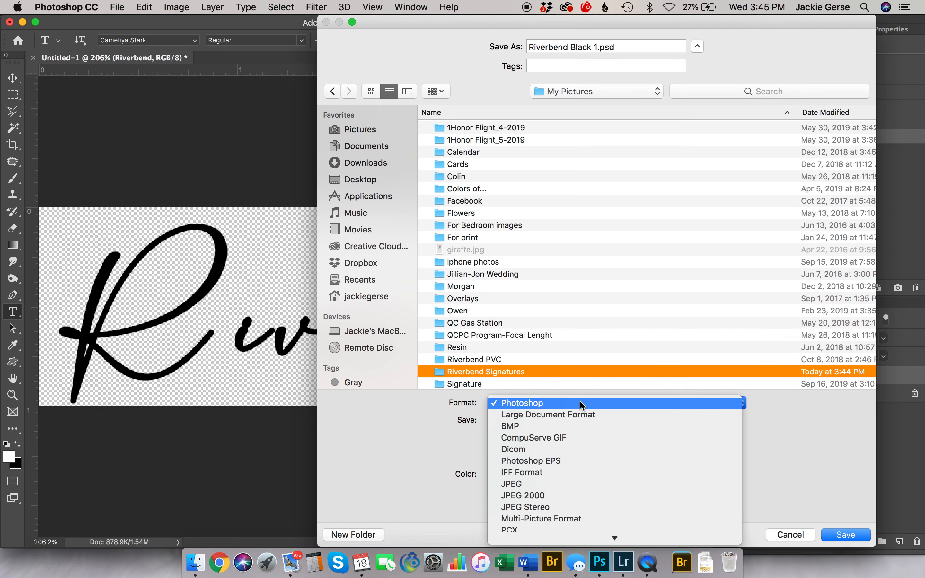
scroll(544, 452, "down", 3)
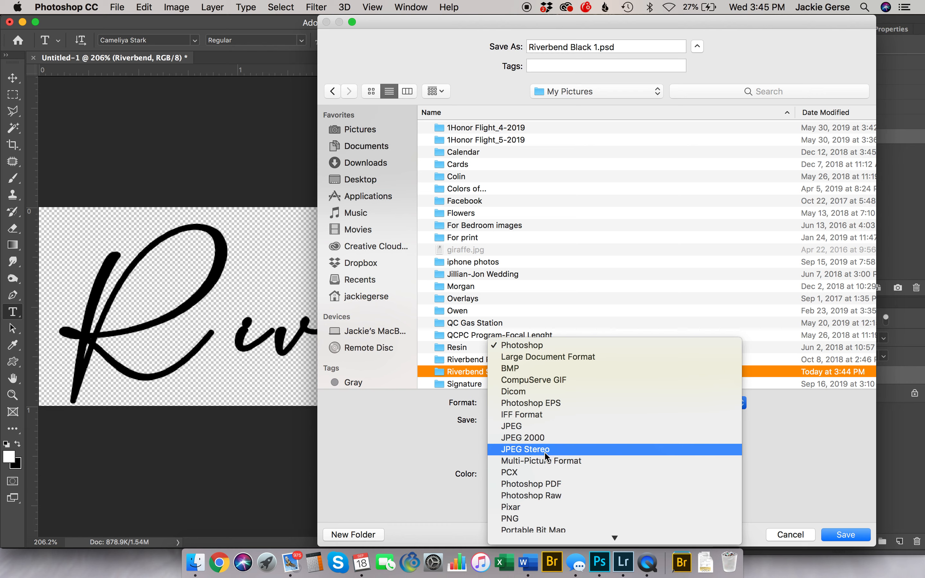
scroll(544, 452, "down", 5)
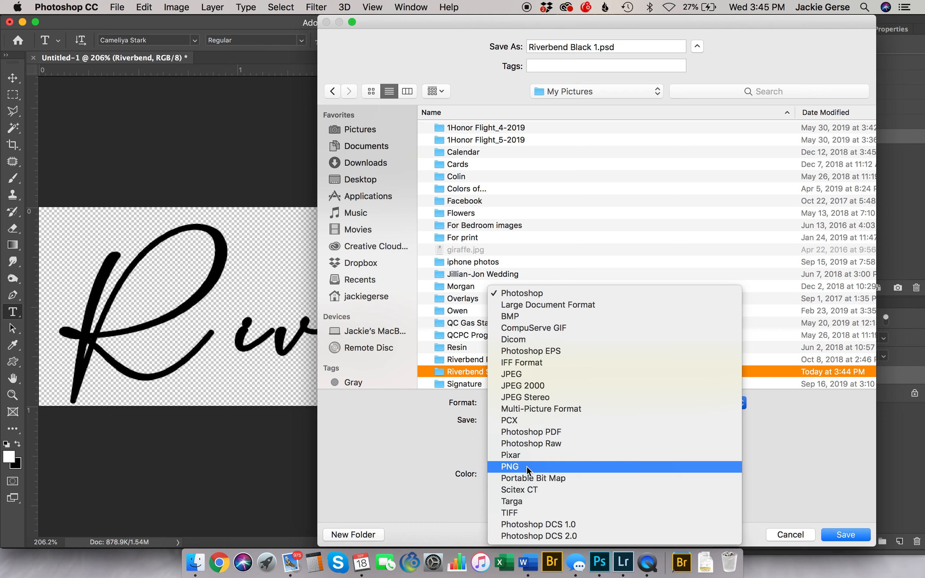
left_click(527, 467)
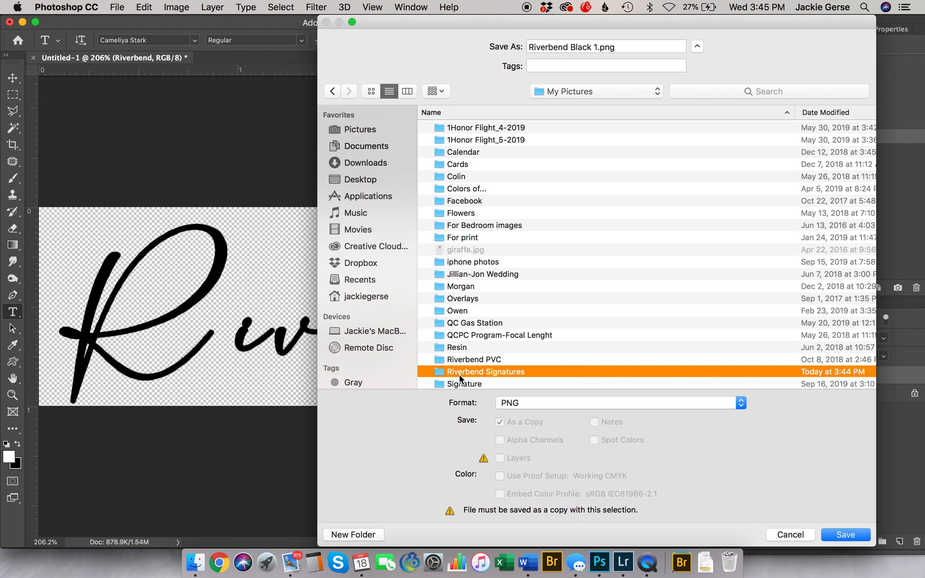
double_click(440, 370)
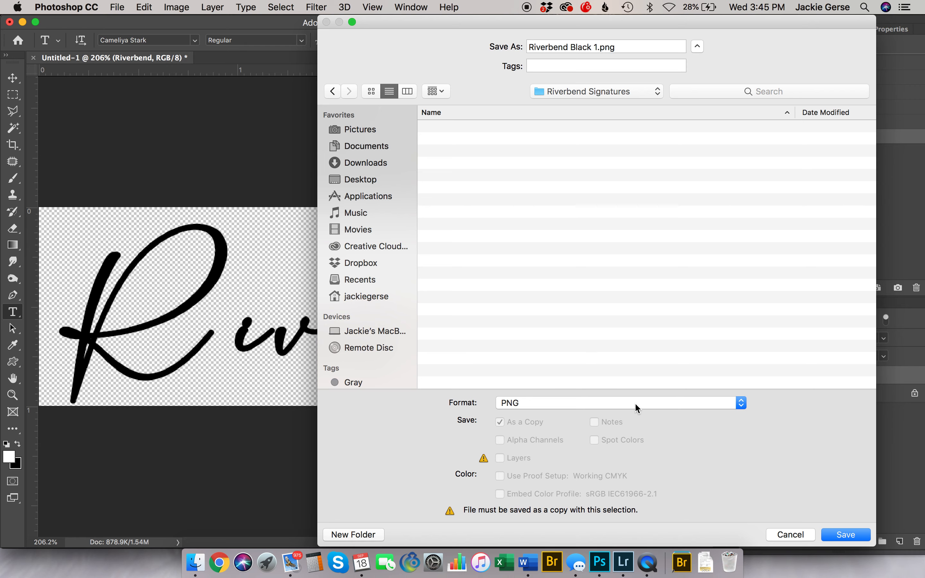
left_click(845, 534)
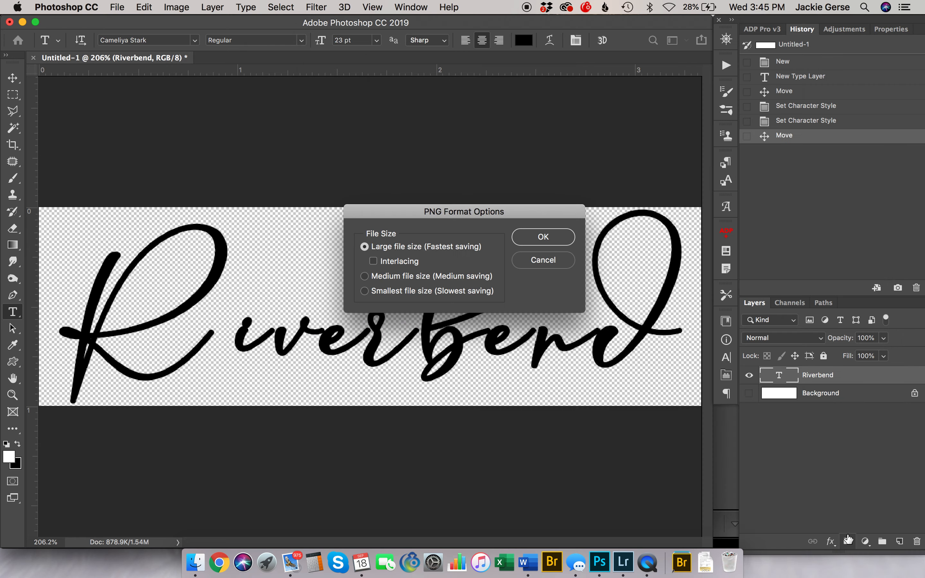
left_click(547, 237)
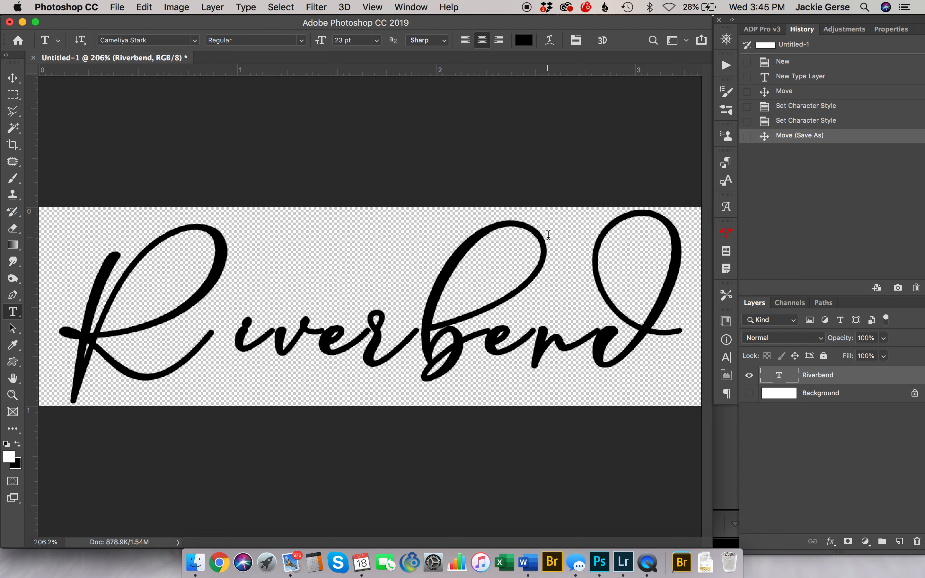
Locate Riverbend Black 1.png in Finder under Pictures, My Pictures, Riverbend Signatures, then return to Photoshop.
left_click(199, 565)
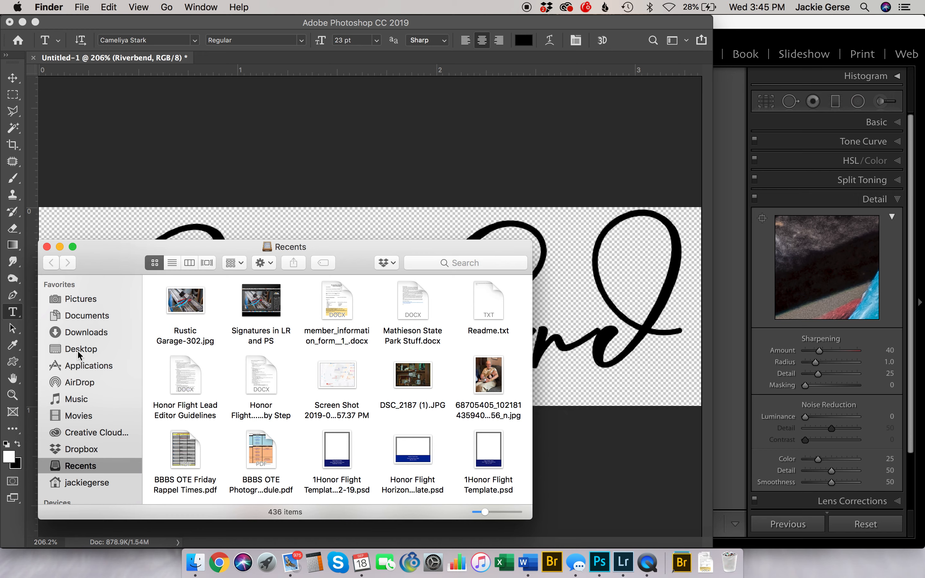
left_click(80, 349)
left_click(80, 300)
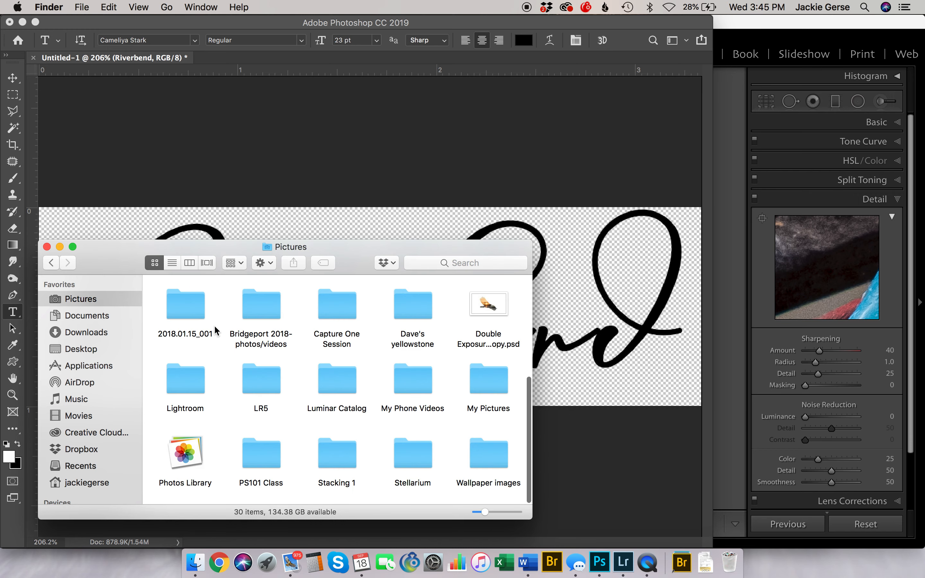
double_click(478, 382)
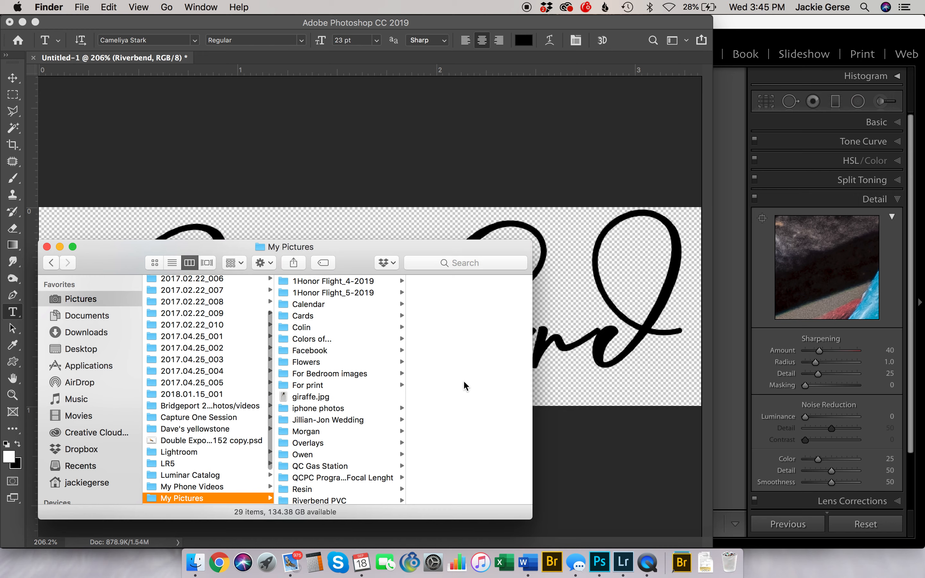
scroll(317, 433, "down", 3)
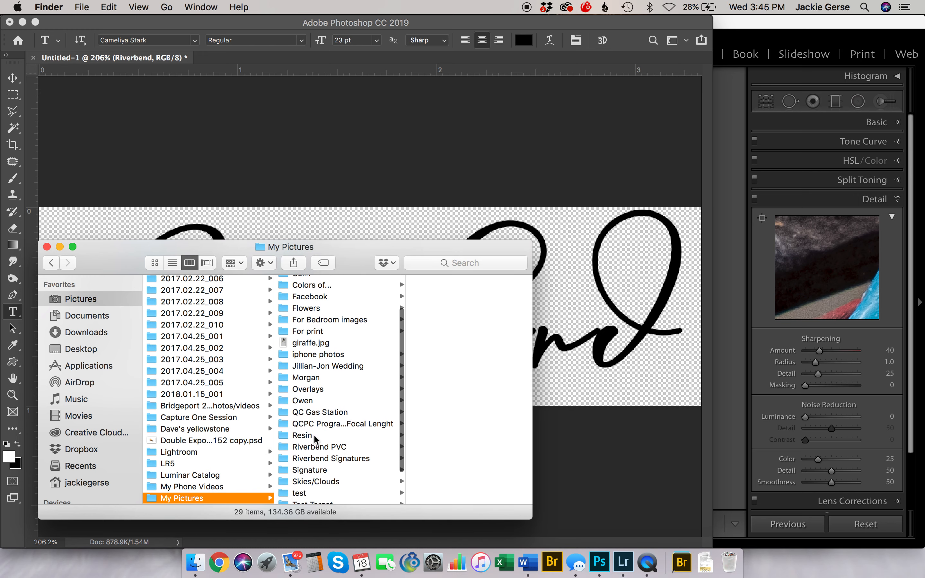
left_click(285, 459)
left_click(412, 282)
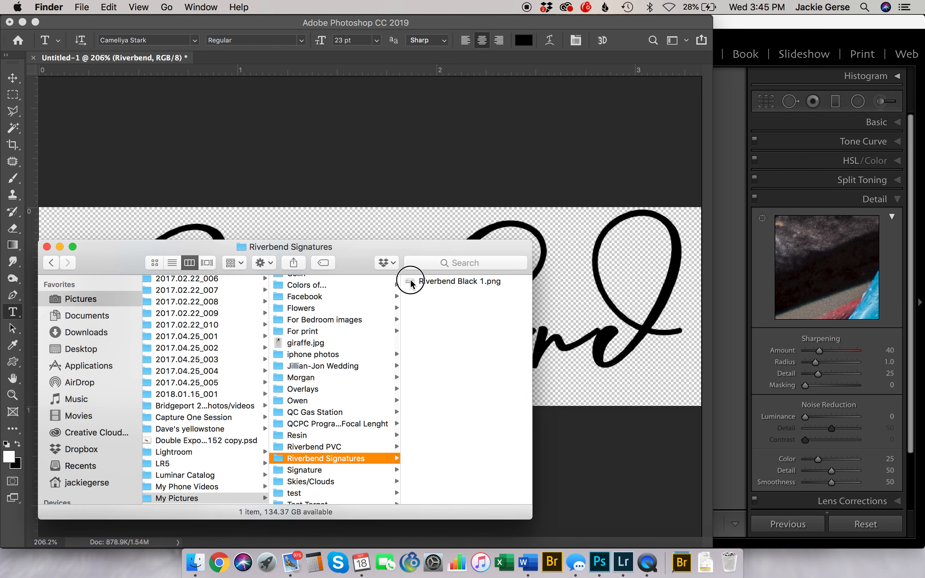
left_click(520, 129)
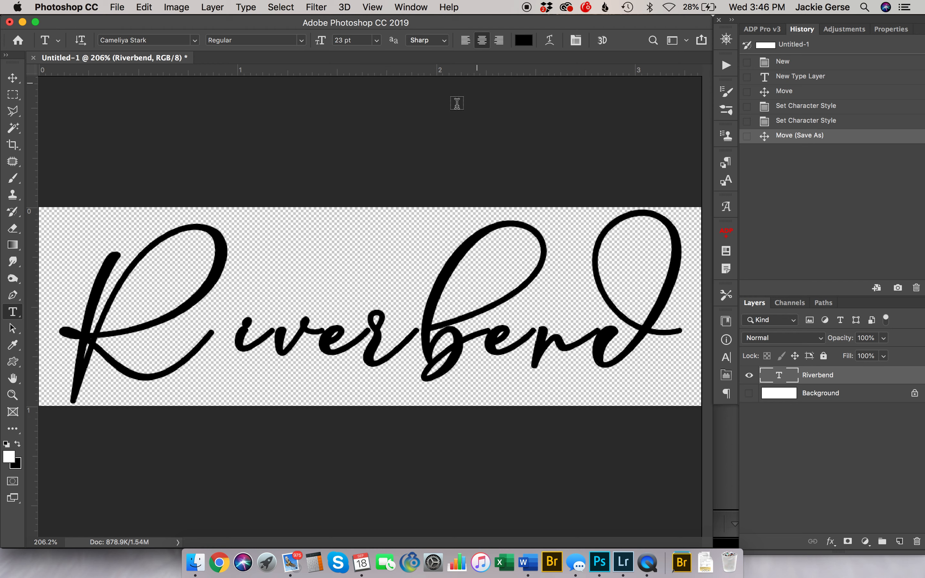
Change the Riverbend text color to white (ffffff).
left_click(525, 40)
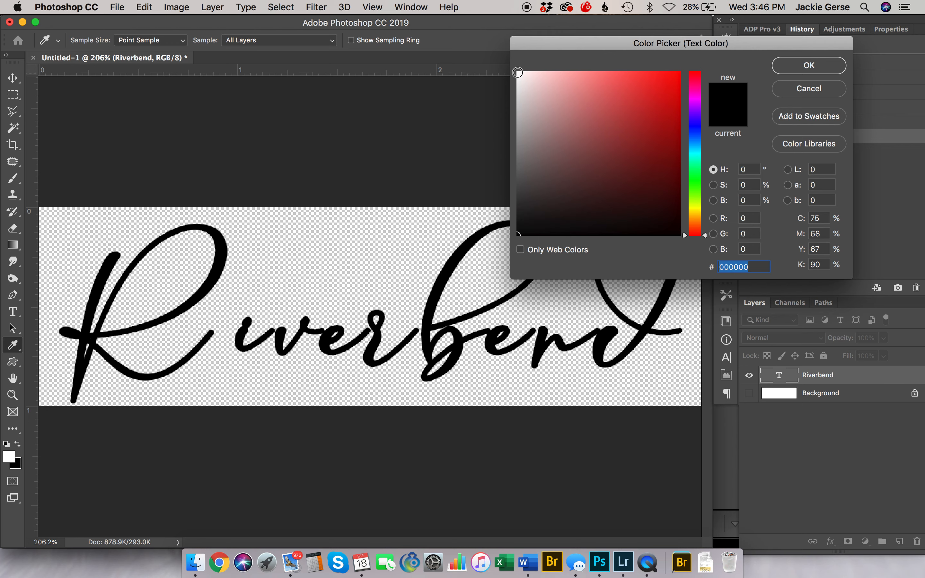
left_click(518, 73)
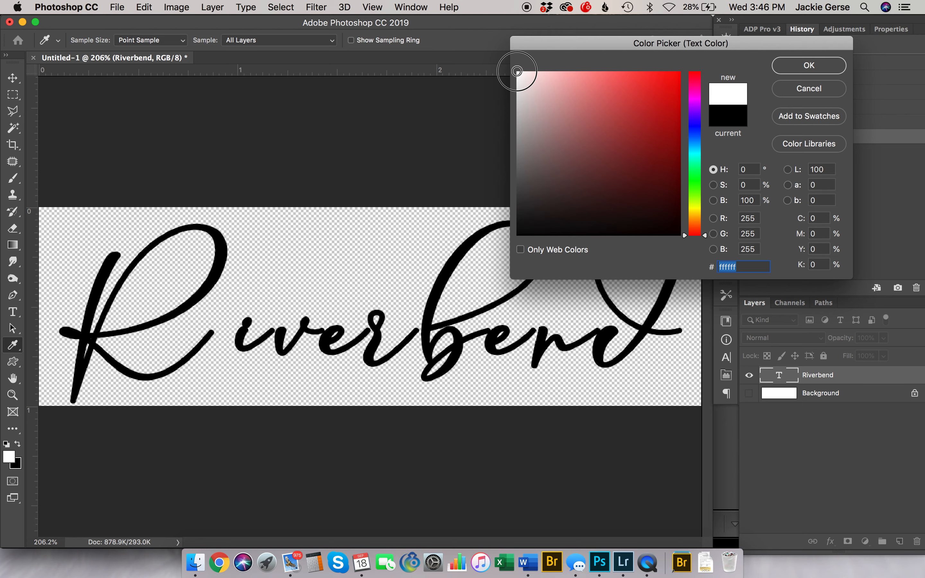
left_click(790, 65)
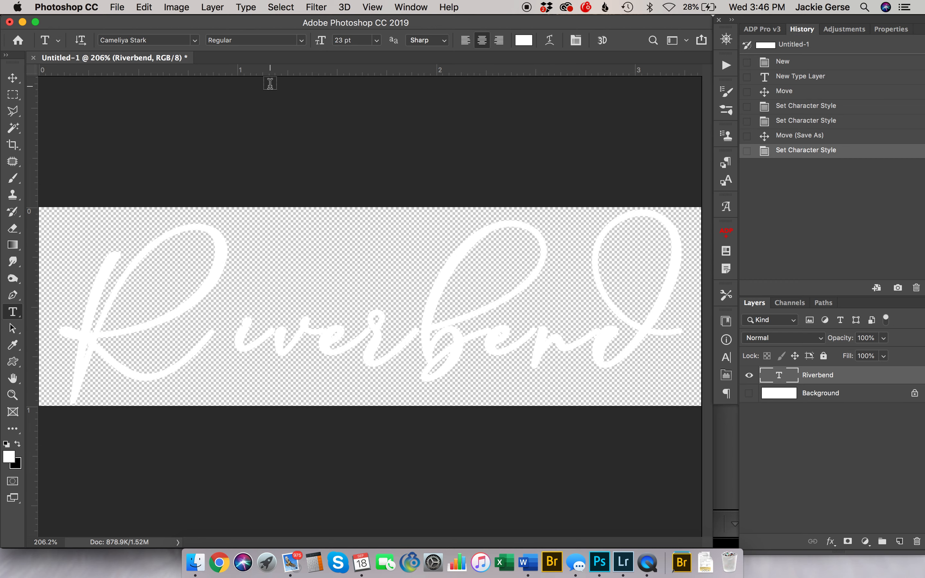
Save the white signature as Riverbend White 1 in PNG format in the Riverbend Signatures folder, using the Large file size option.
left_click(116, 8)
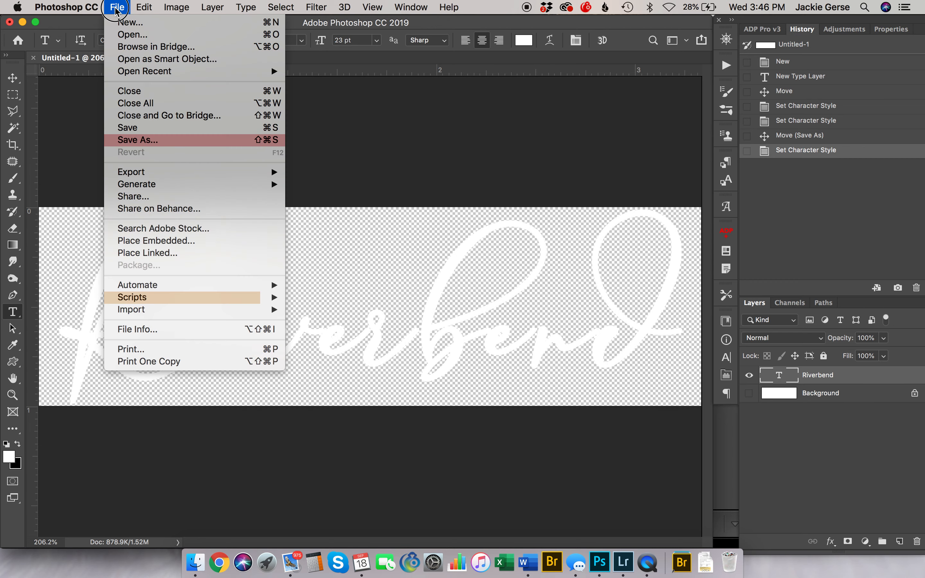
left_click(129, 140)
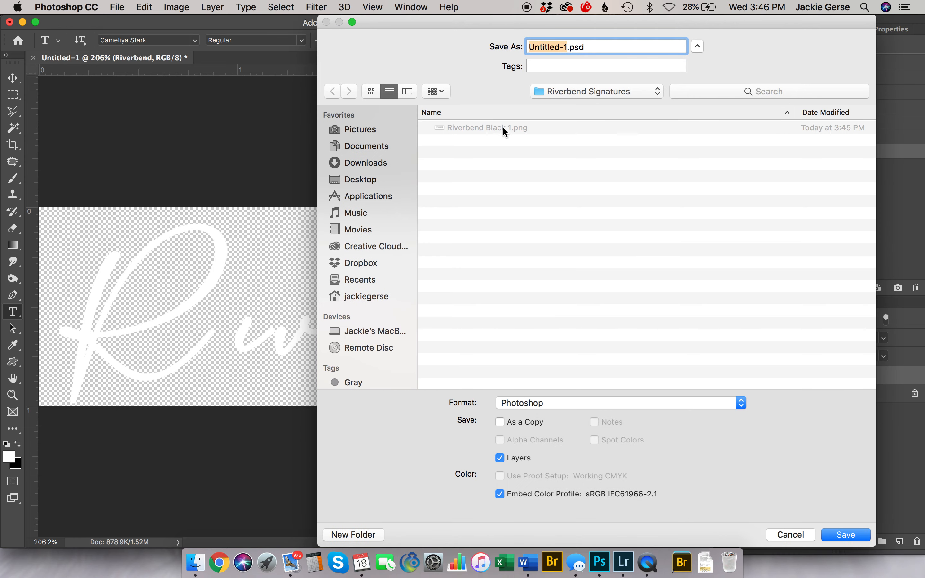
type("Riverbend White 1")
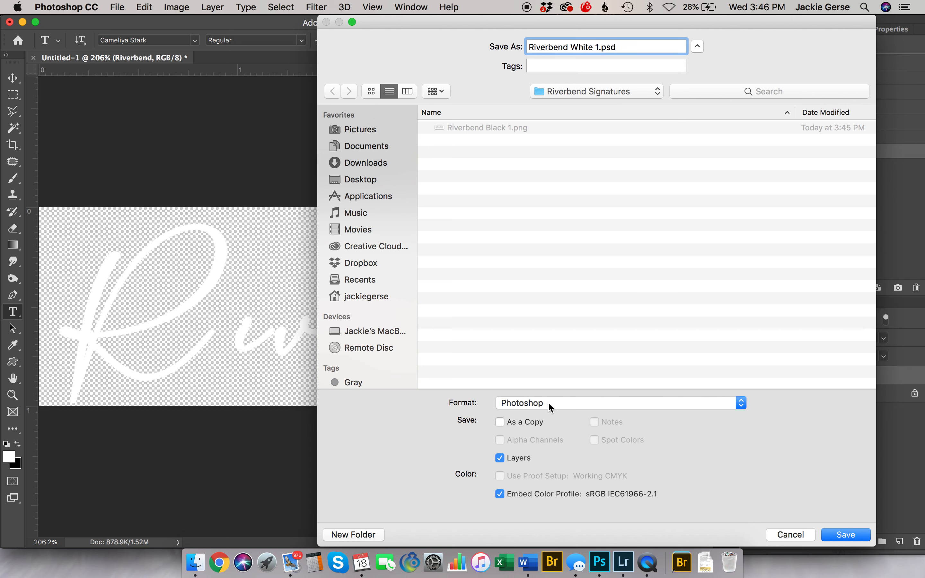
left_click(562, 403)
scroll(529, 472, "down", 3)
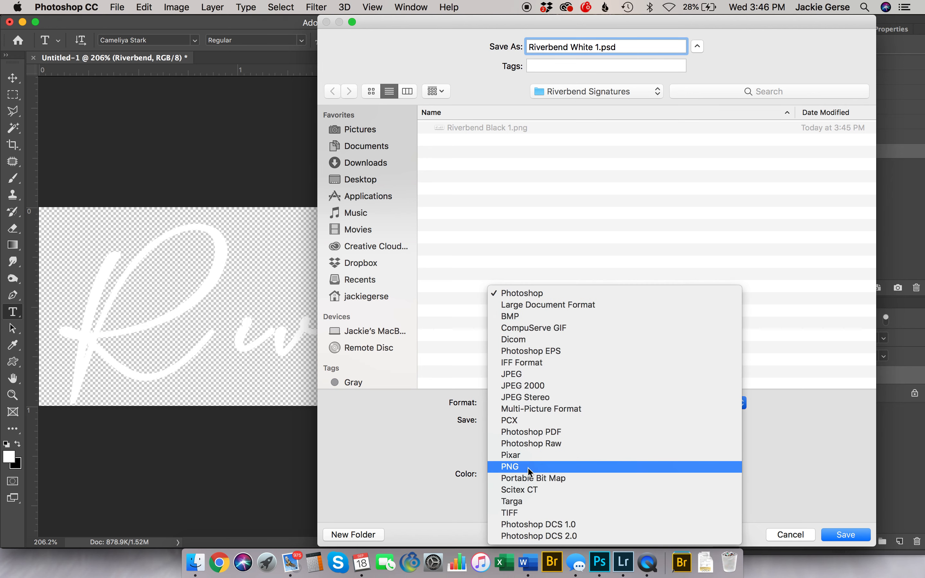
left_click(515, 466)
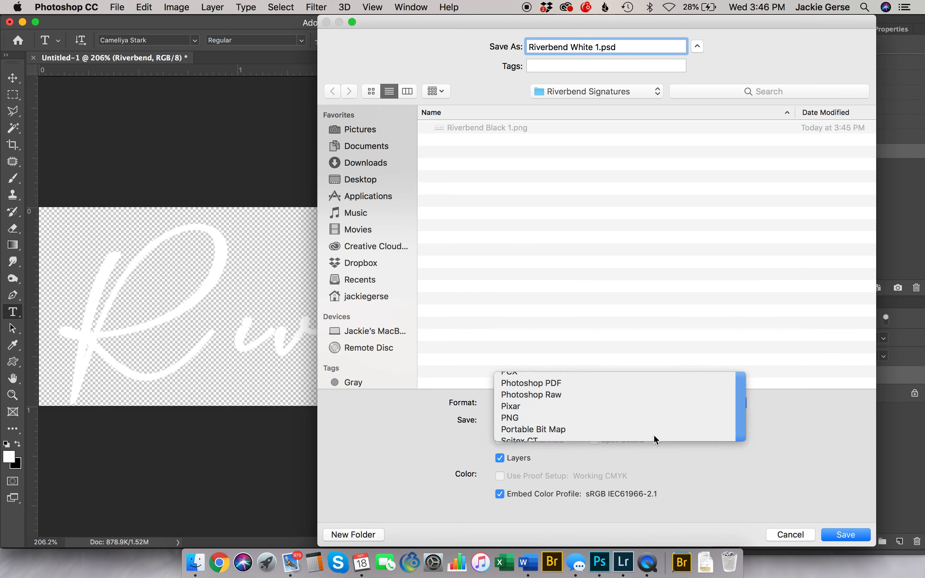
left_click(844, 534)
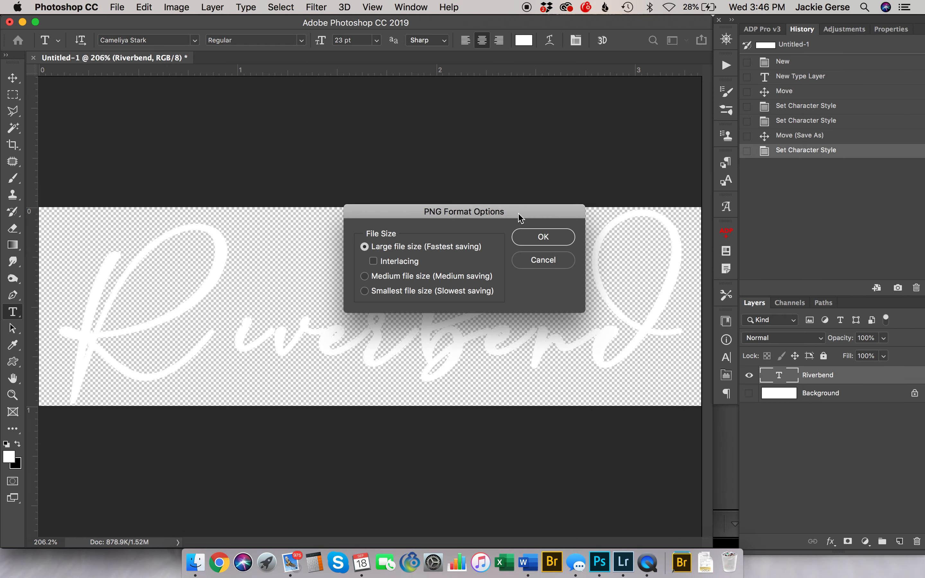
left_click(546, 236)
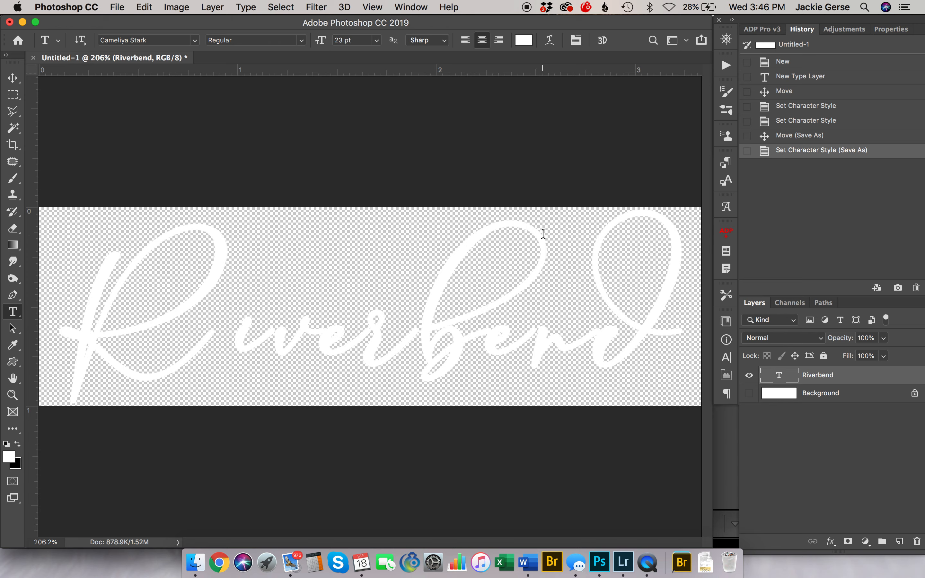
Open the Rustic Garage pliers photo from Lightroom in Photoshop and place Riverbend Black 1.png from the Riverbend Signatures folder onto it.
left_click(623, 561)
key("super+e")
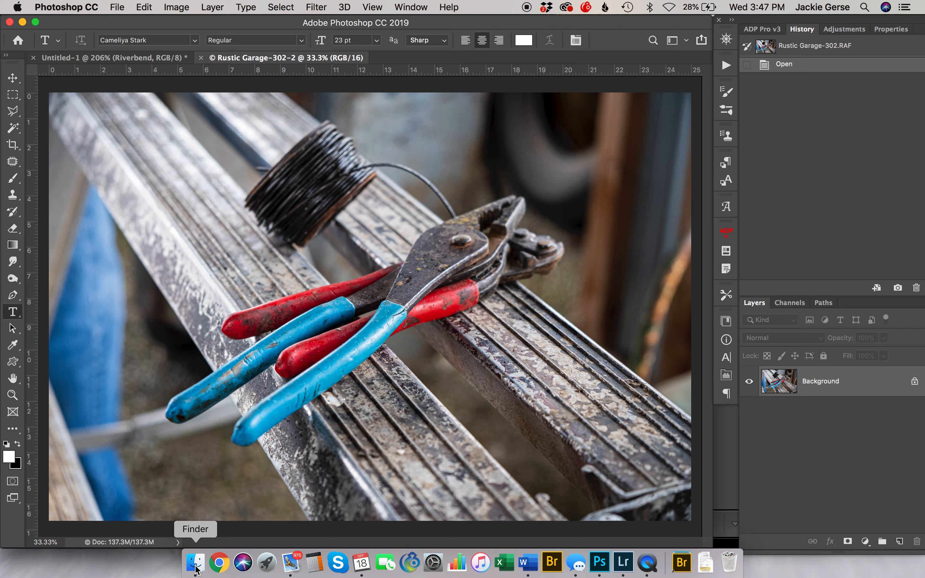
left_click(196, 562)
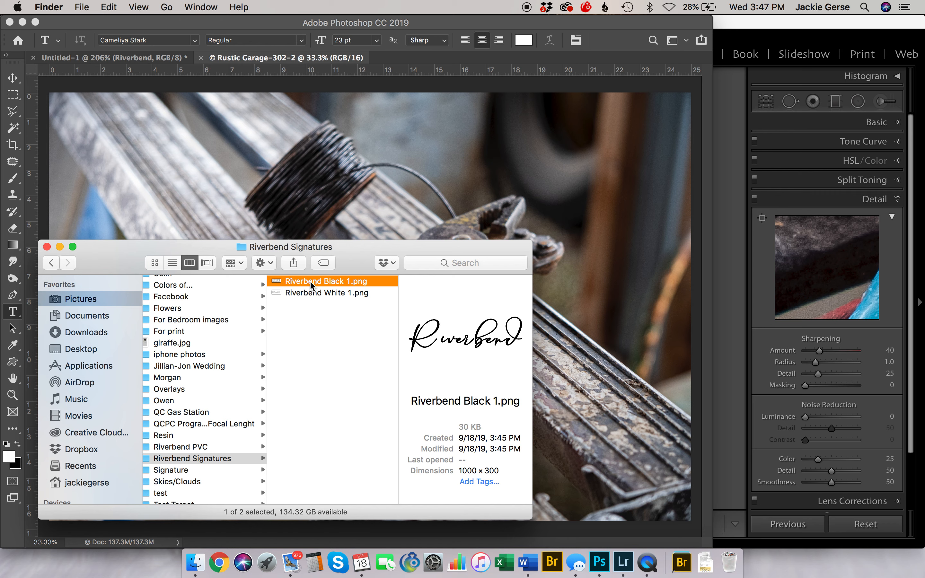
left_click_drag(378, 285, 387, 168)
left_click_drag(370, 281, 378, 178)
left_click(371, 281)
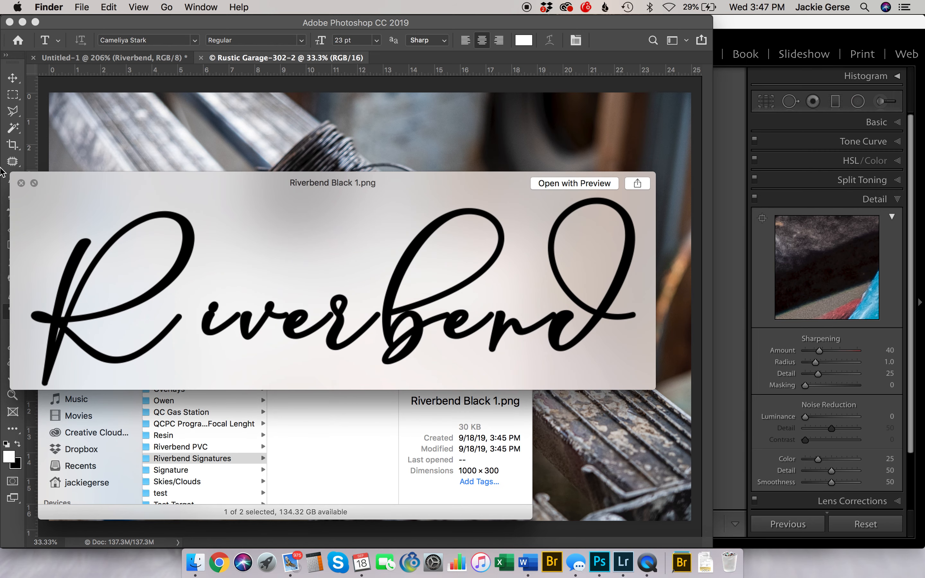
left_click(21, 183)
left_click_drag(377, 280, 386, 181)
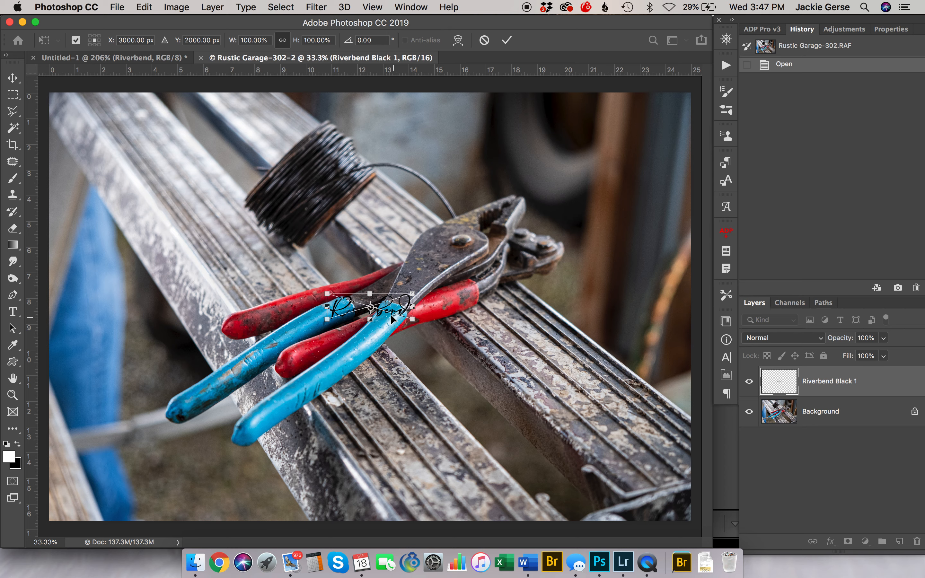
Position the placed black signature in the photo's upper-left corner, scale it to about 207%, and commit the placement.
mouse_move(390, 313)
left_mouse_down()
mouse_move(177, 190)
mouse_move(126, 138)
mouse_move(132, 126)
mouse_move(136, 136)
left_mouse_up()
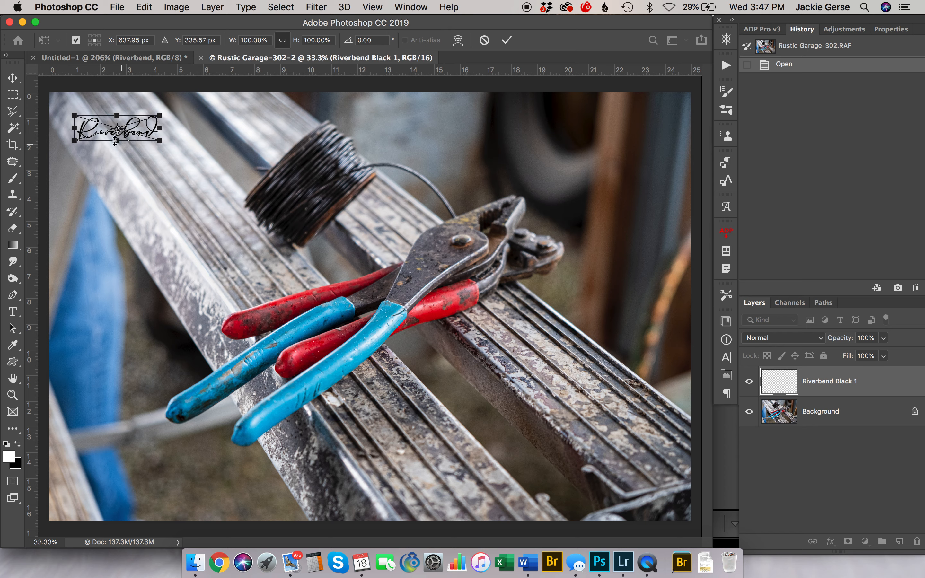
left_click_drag(160, 142, 252, 166)
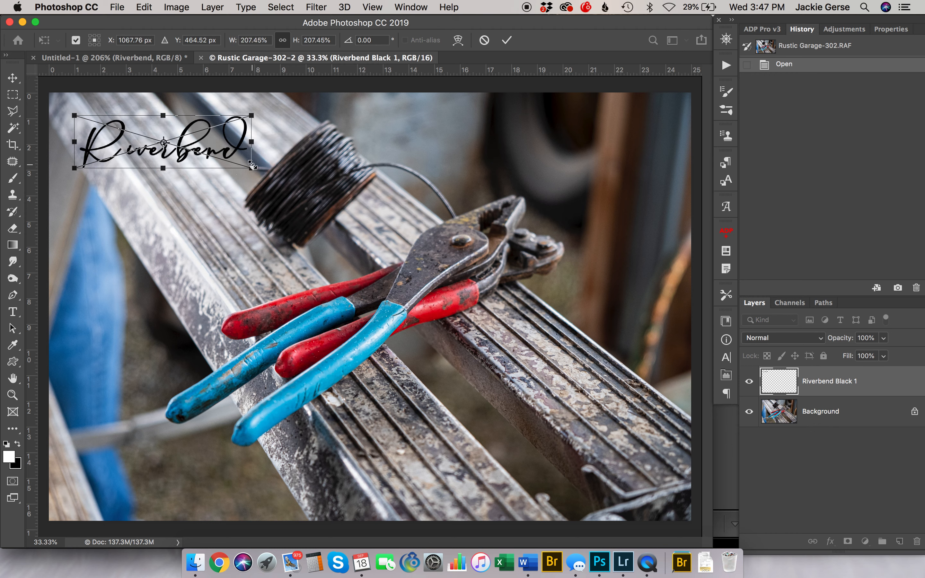
left_click(507, 40)
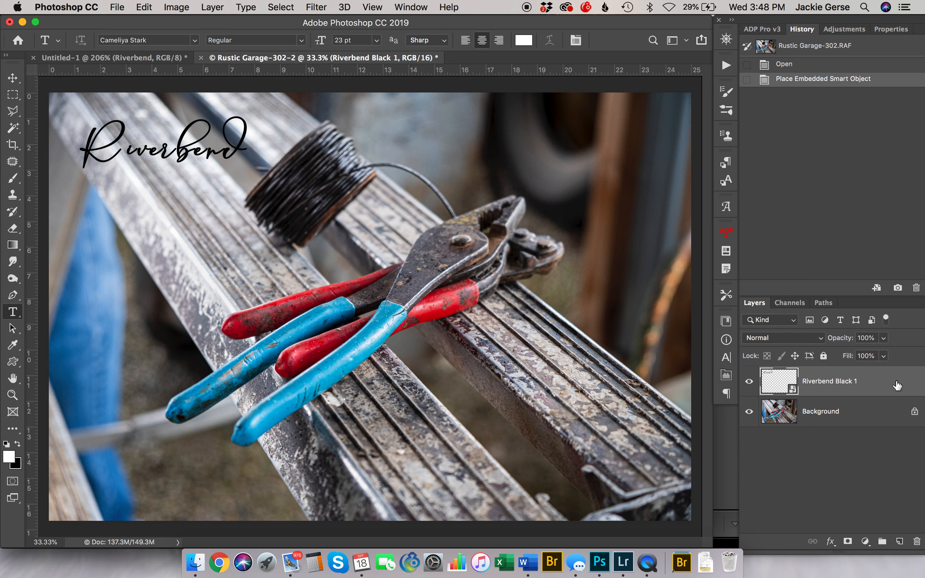
Move the black Riverbend signature to the lower-left corner of the photo with the Move tool.
key("v")
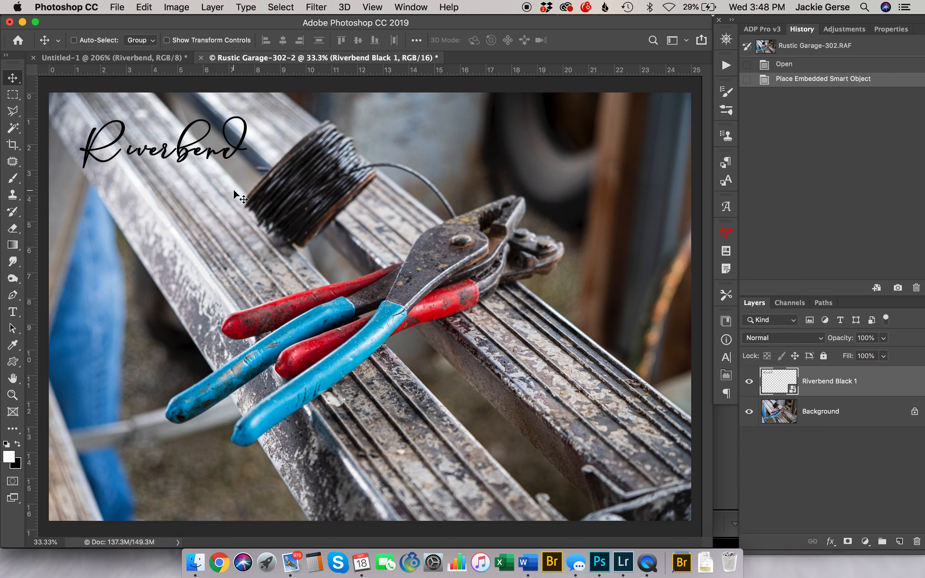
left_click_drag(133, 153, 480, 369)
left_click_drag(452, 327, 555, 438)
left_click_drag(566, 468, 153, 489)
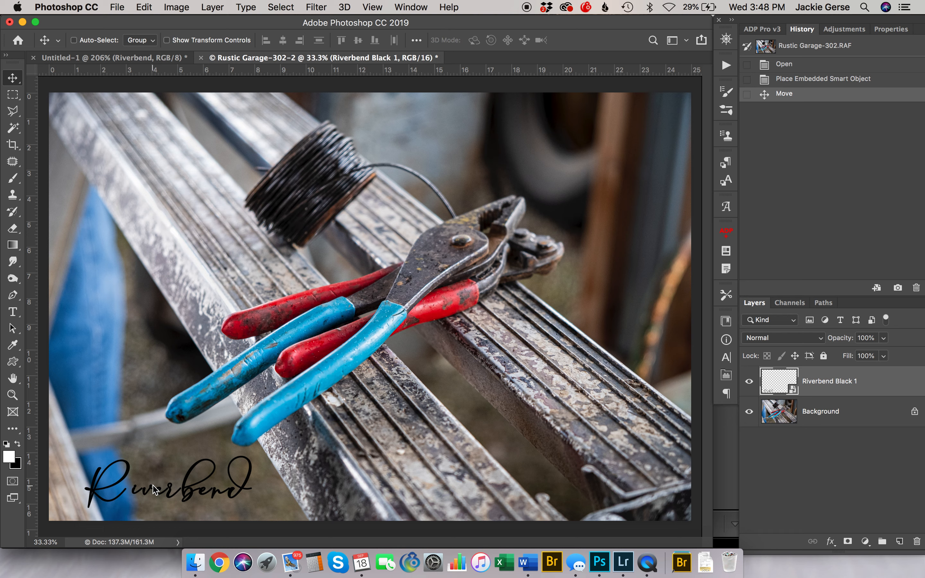
Place Riverbend White 1.png from the Riverbend Signatures folder onto the photo and position it in the lower-right corner.
left_click(195, 562)
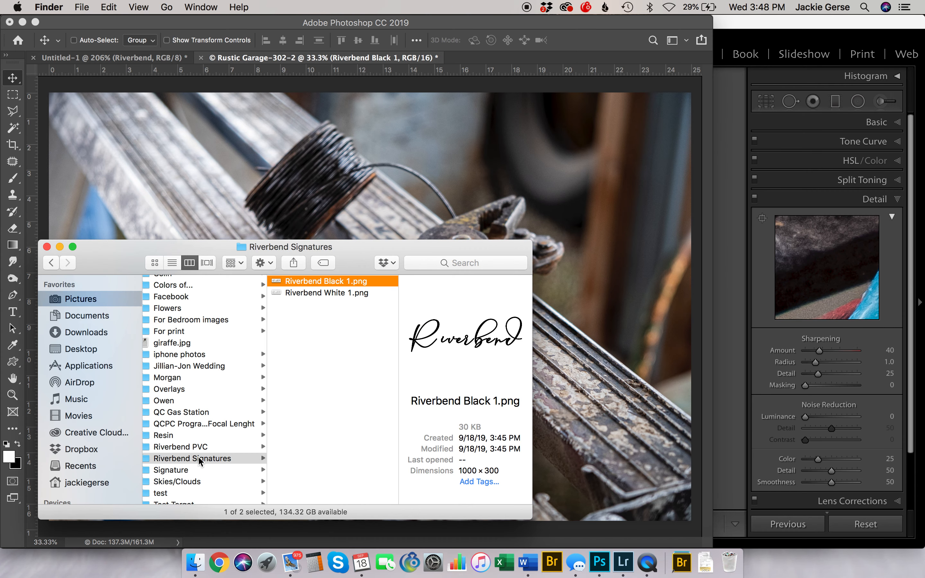
left_click(299, 293)
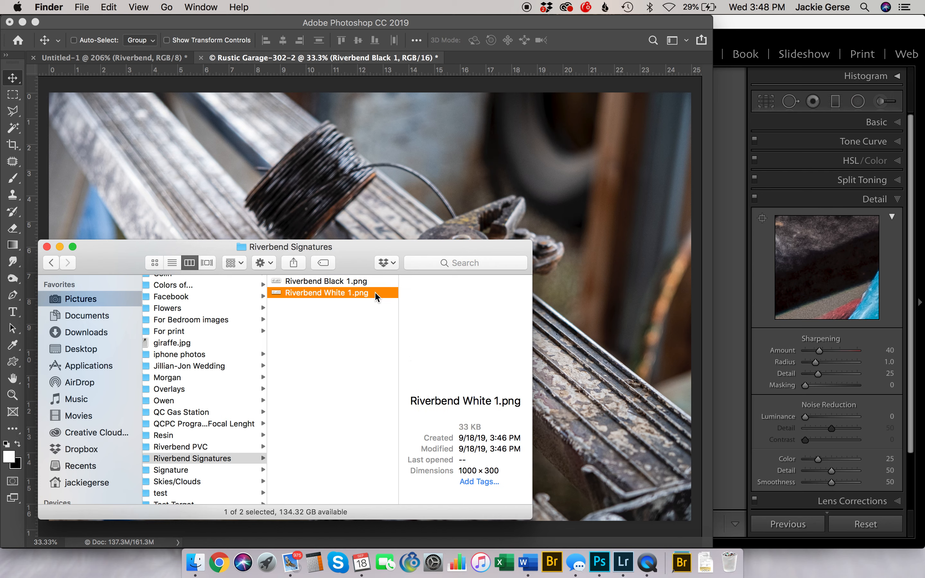
left_click_drag(380, 286, 468, 168)
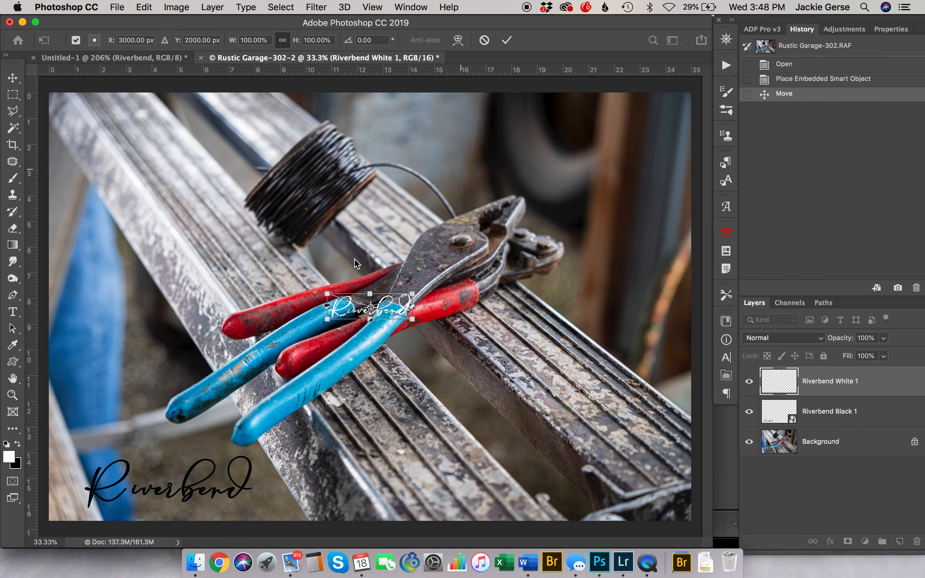
left_click_drag(385, 307, 636, 490)
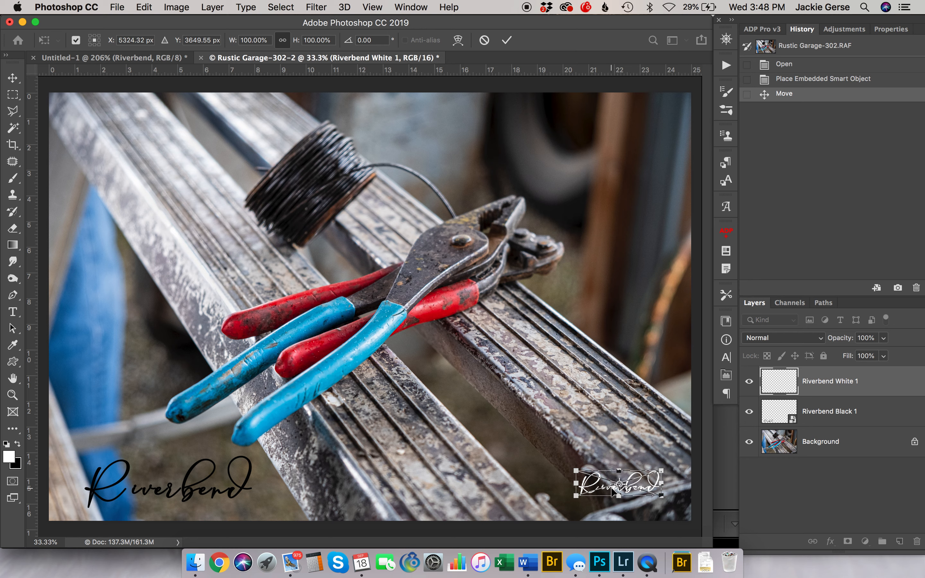
Stretch the placed white signature to about 148% width and 207% height, then commit the placement.
left_click_drag(576, 470, 535, 458)
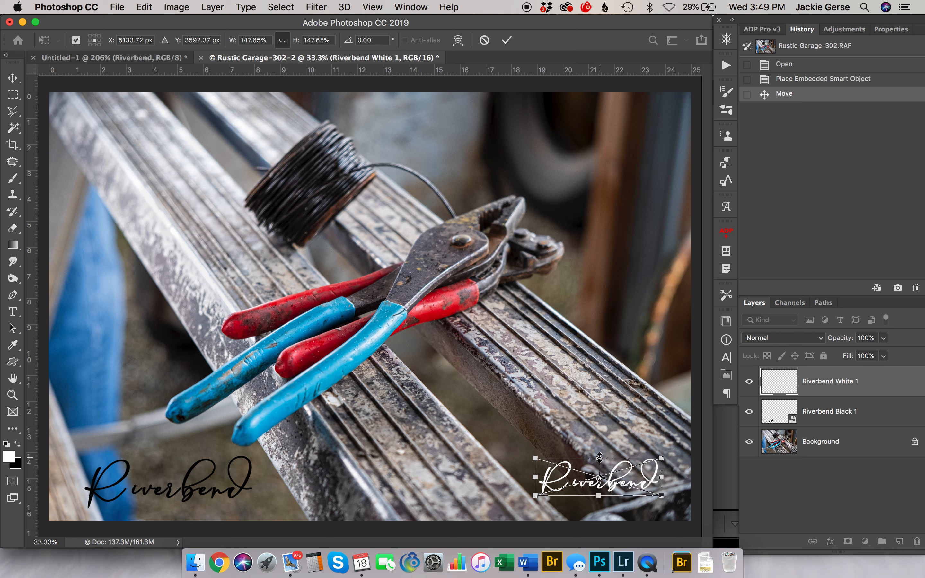
left_click_drag(599, 457, 600, 443)
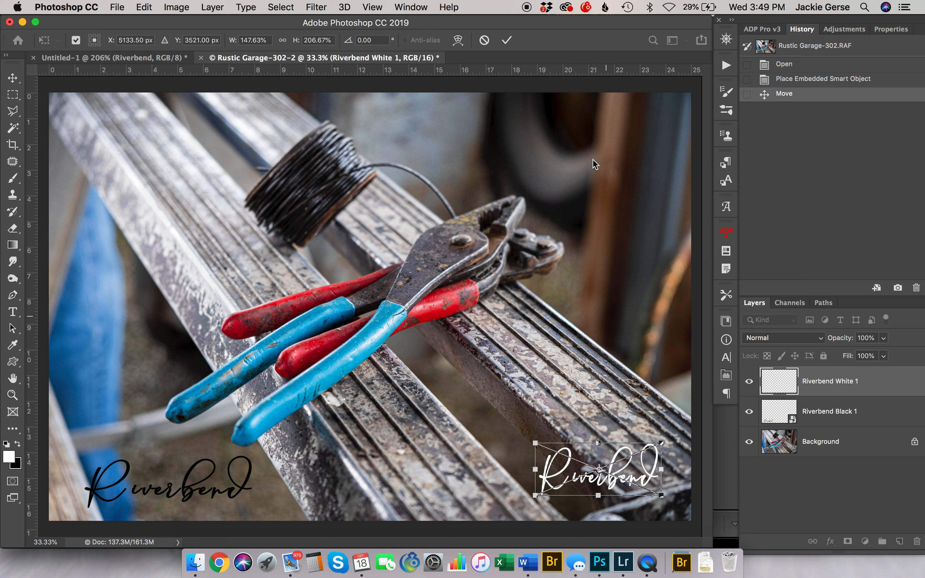
left_click(506, 42)
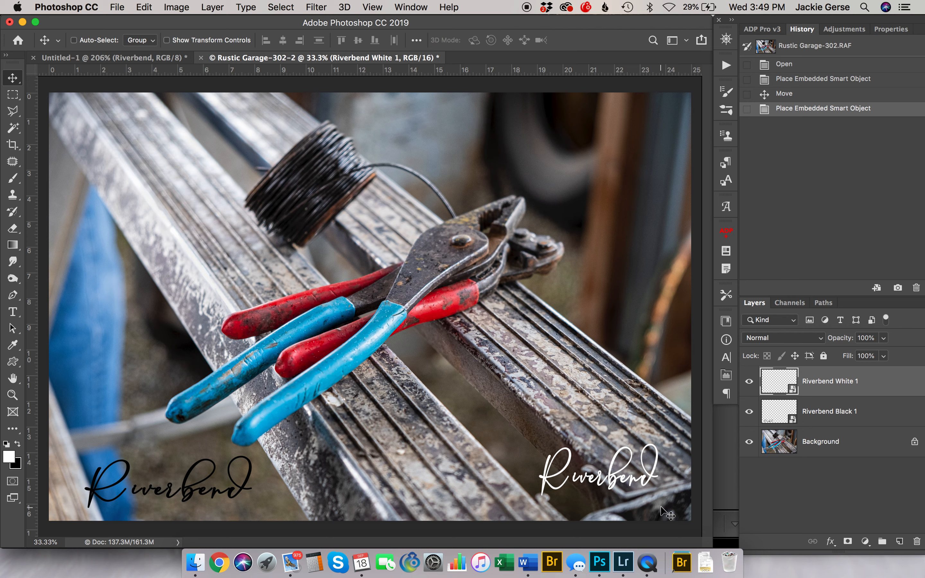
Move the white signature to the photo's center and enlarge it with Free Transform to about 270% width and 378% height.
left_click_drag(601, 443, 435, 317)
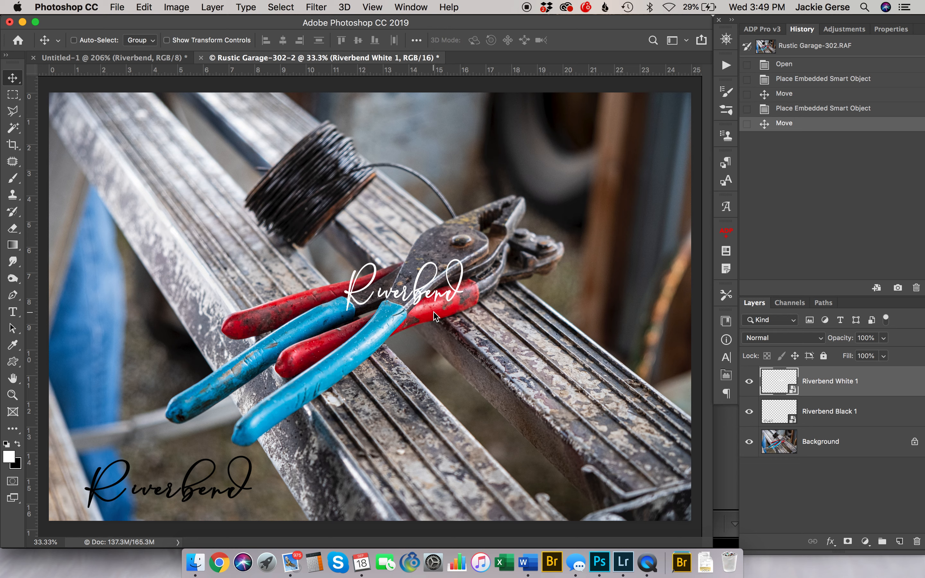
key("super+t")
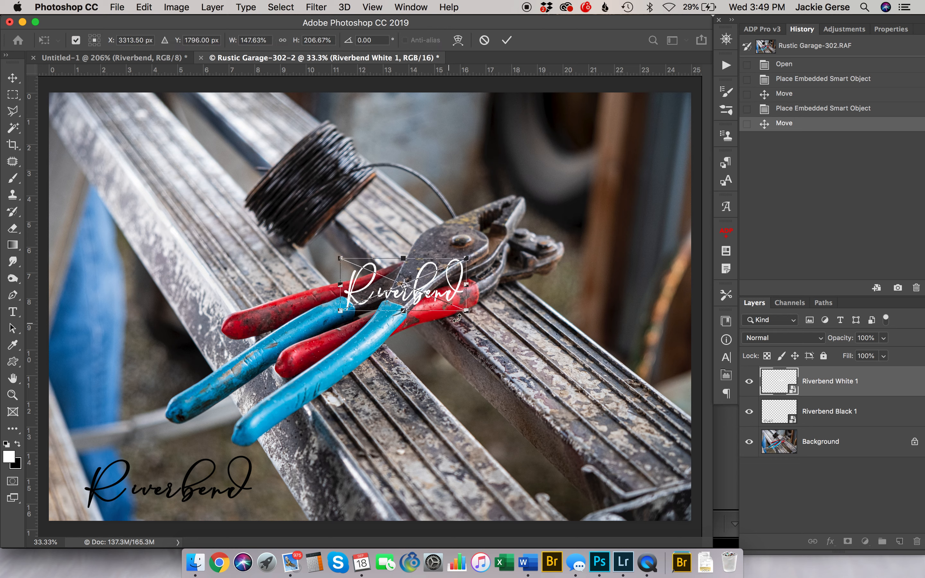
left_click_drag(466, 311, 574, 367)
left_click_drag(488, 336, 445, 322)
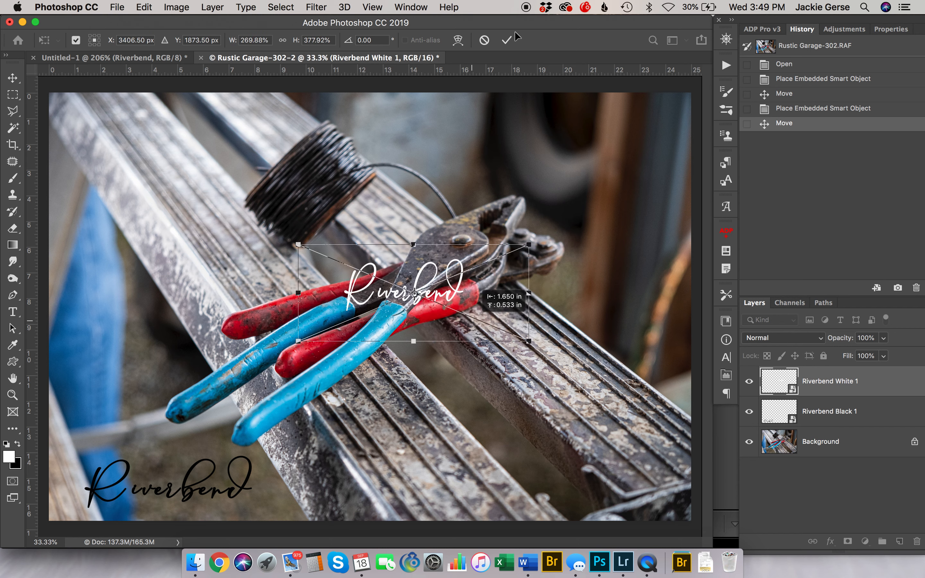
left_click(507, 40)
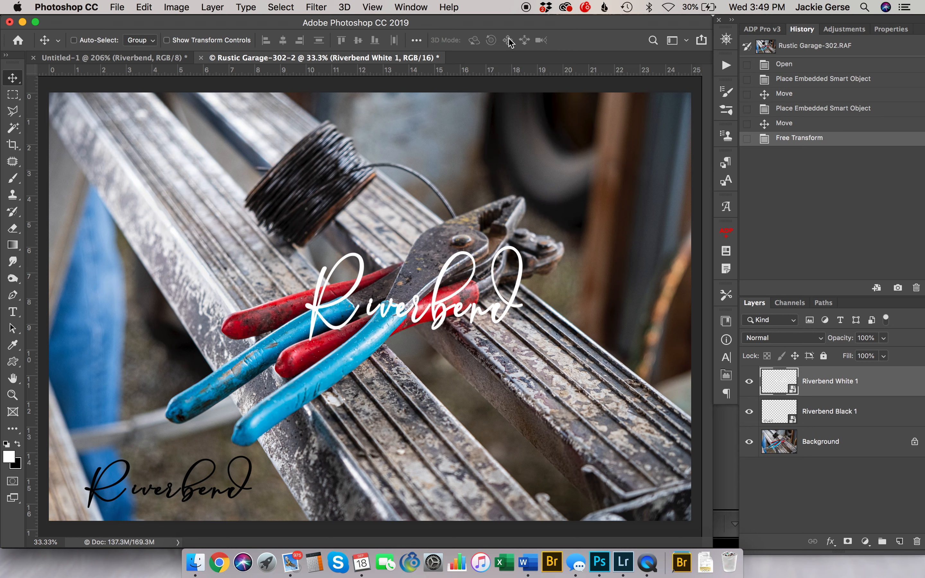
Set the Riverbend White 1 layer's opacity to 70% and move the signature to the photo's lower-right corner.
left_click(726, 265)
left_click_drag(844, 342, 823, 344)
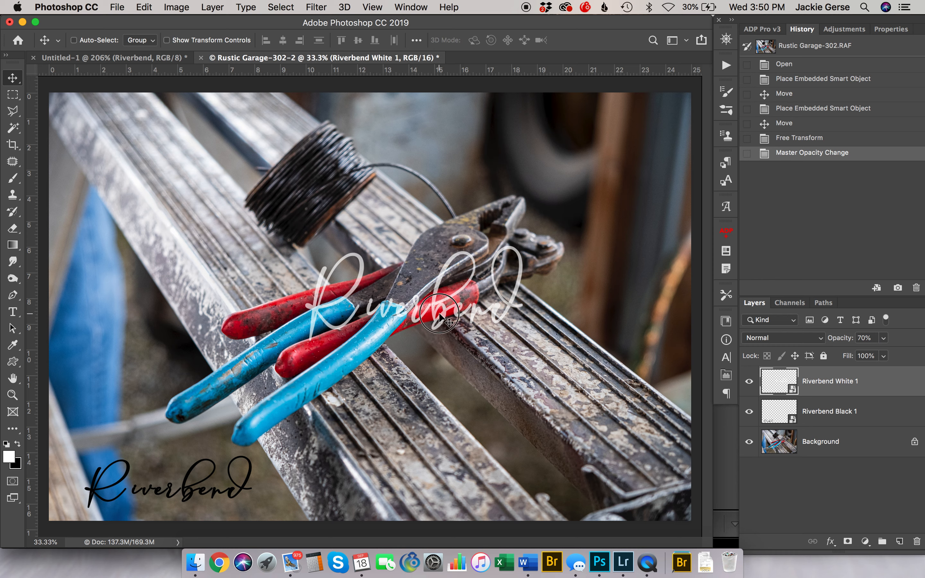
left_click_drag(440, 316, 555, 458)
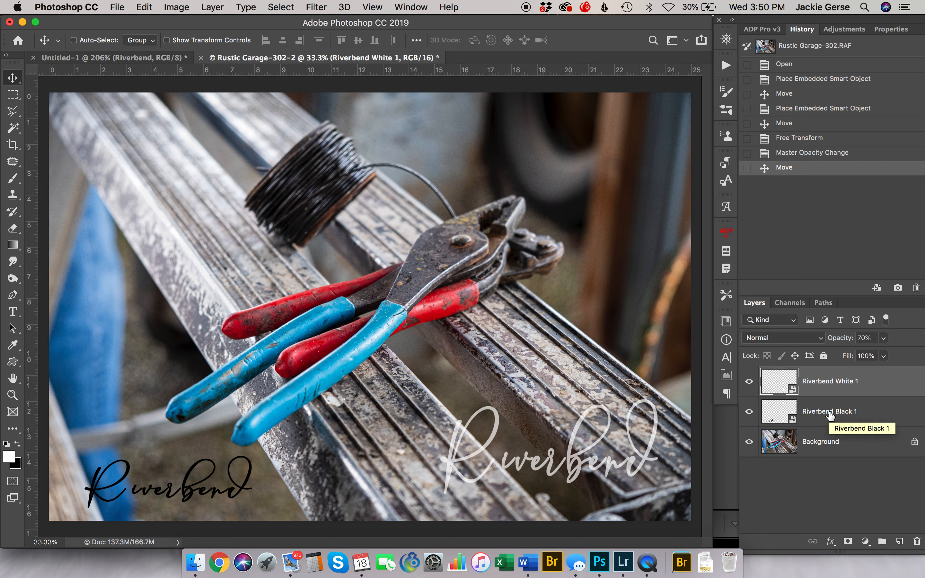
Set the Riverbend Black 1 layer's opacity to 70%.
left_click(830, 414)
left_click(826, 340)
left_click_drag(827, 340, 830, 341)
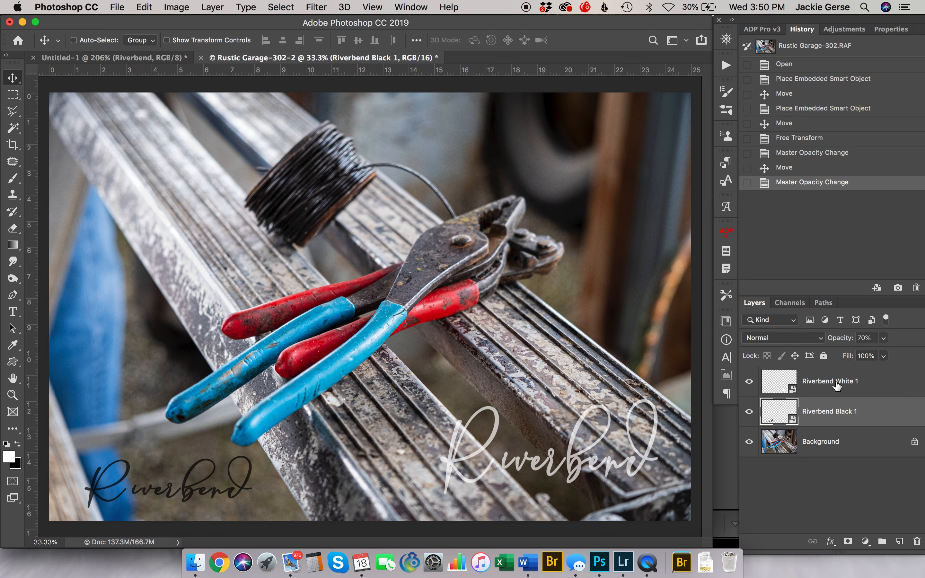
Switch to the Untitled-1 signature document and revert it to the Move (Save As) history state with the black text.
left_click(110, 58)
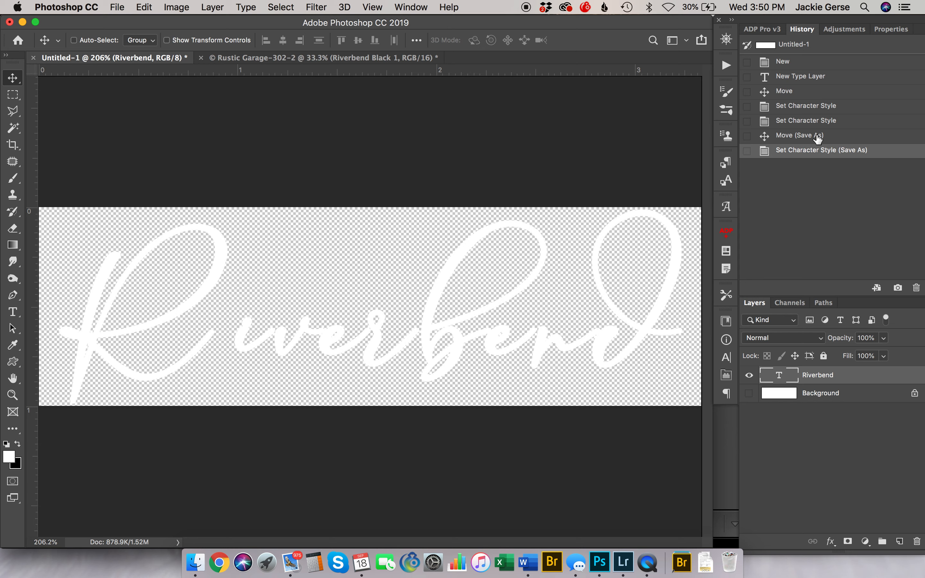
left_click(785, 120)
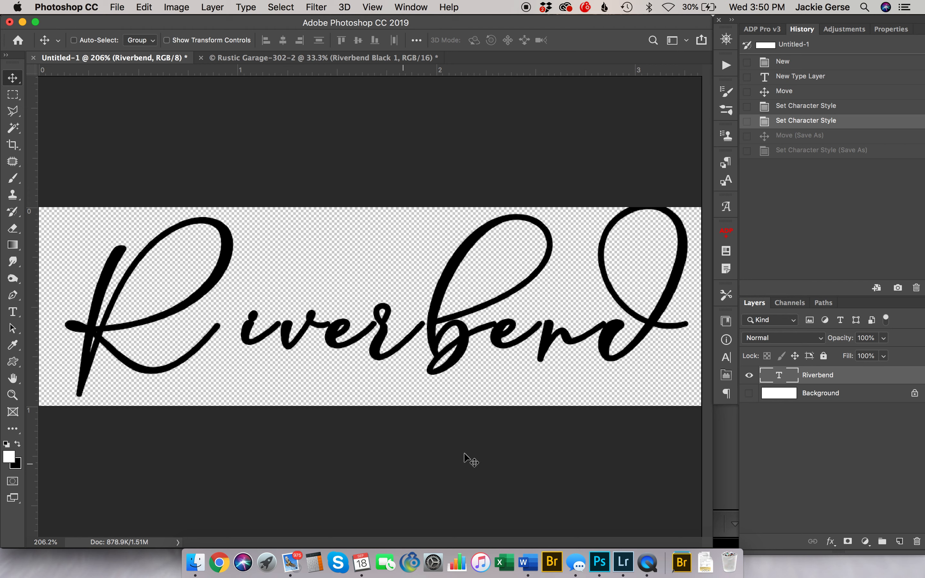
left_click(834, 137)
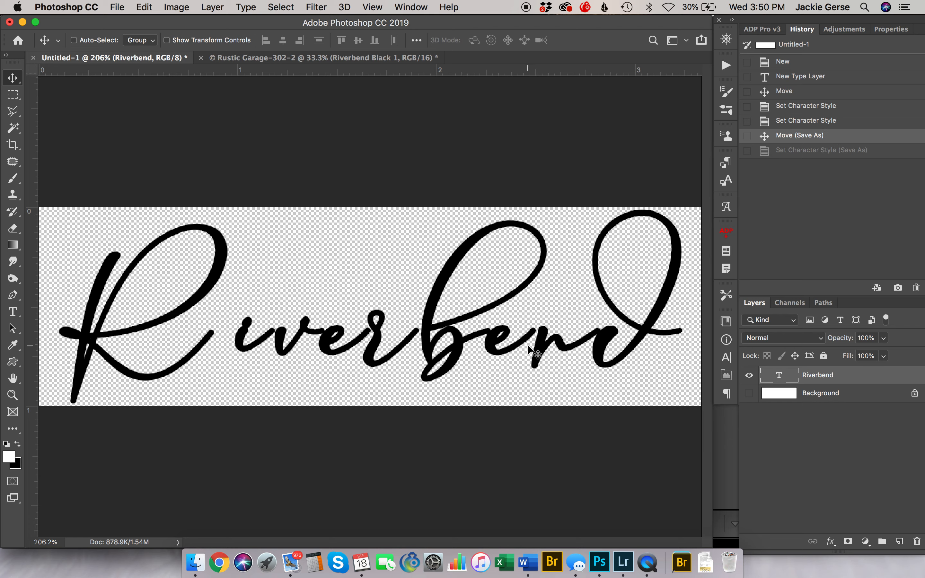
Define the black Riverbend signature as a brush preset named Riverbend 1.
left_click(144, 7)
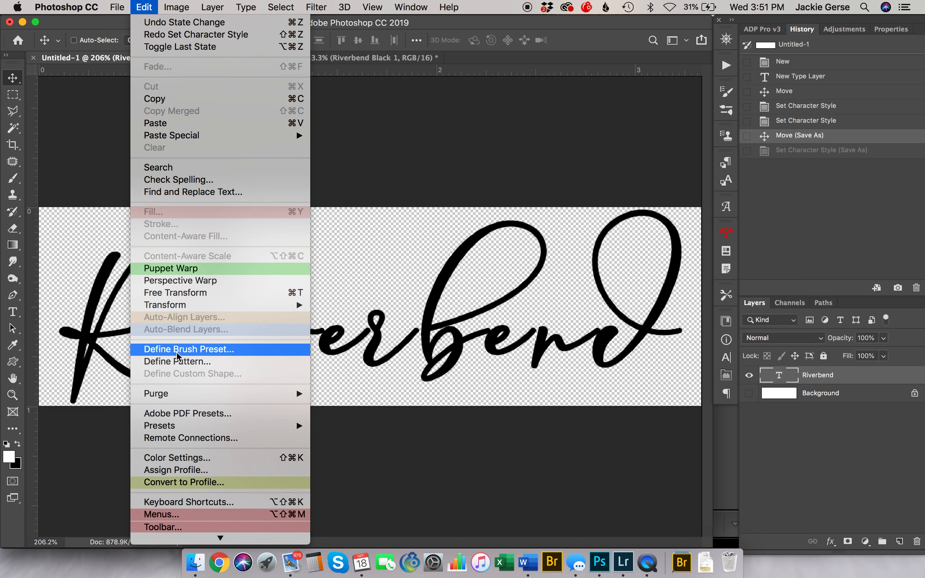
left_click(177, 349)
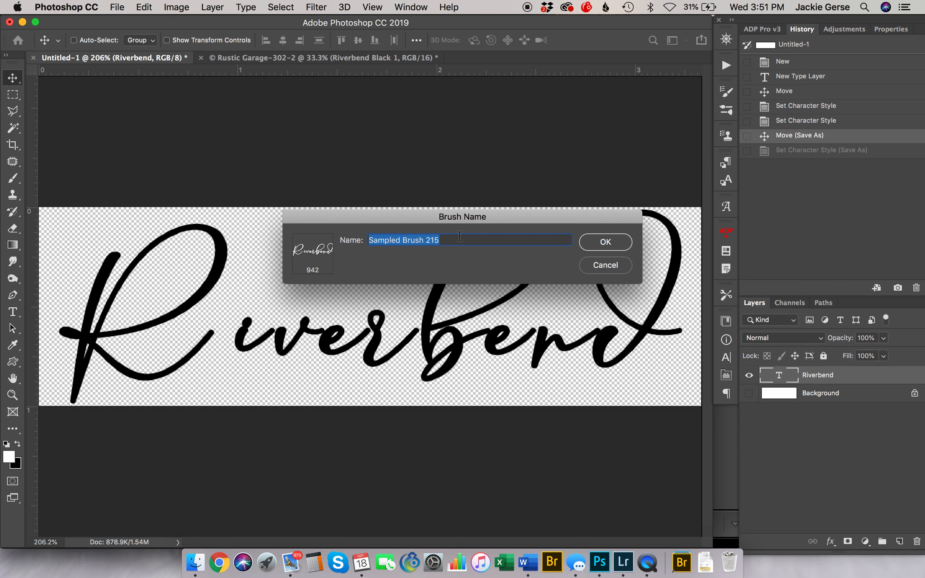
type("Riverbend 1")
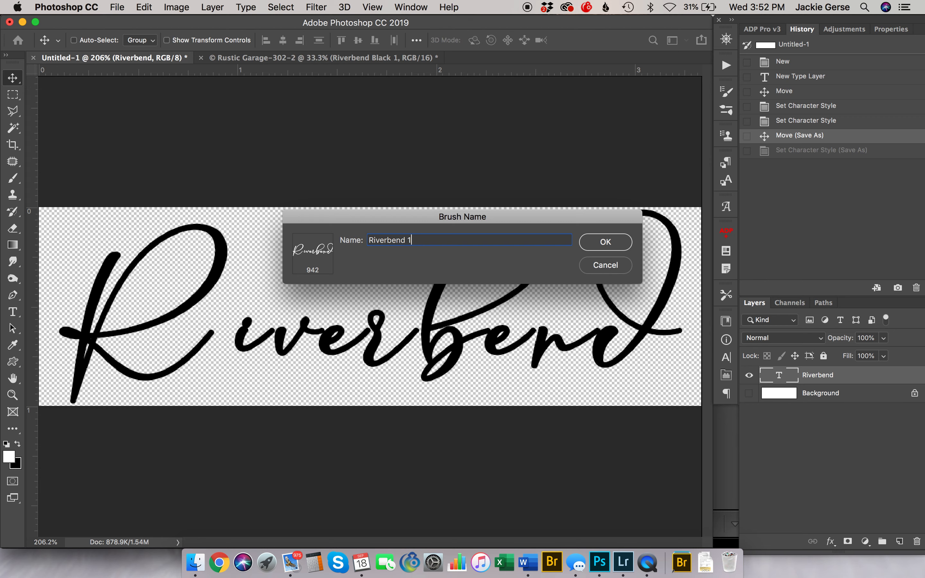
left_click(606, 240)
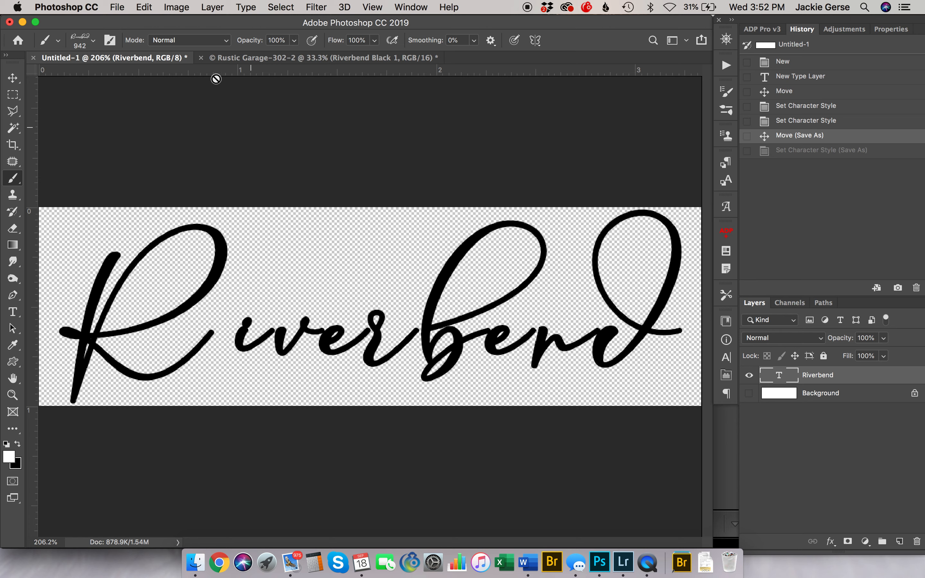
In the Rustic Garage-302-2 photo, hide the Riverbend White 1 and Riverbend Black 1 layers and add a new layer directly above the Background.
left_click(284, 58)
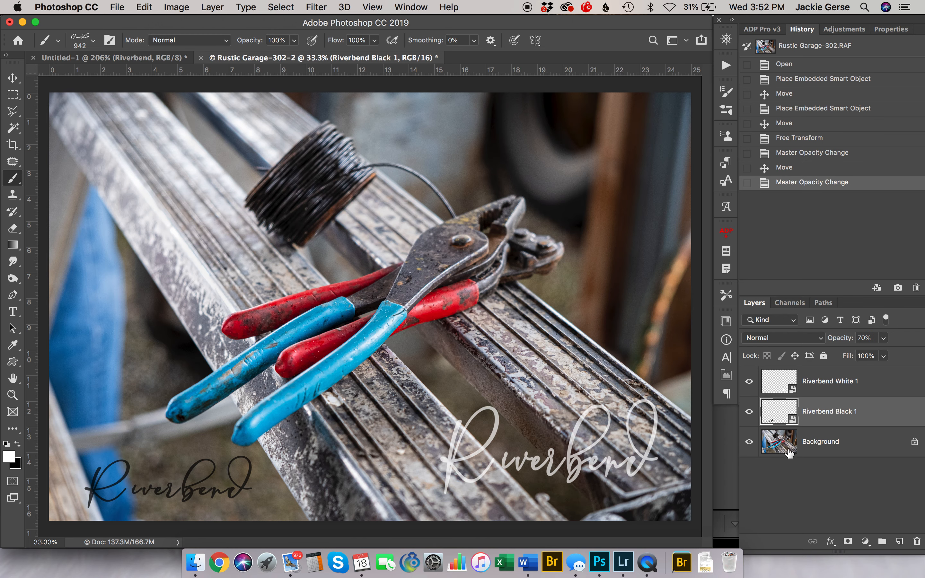
left_click(748, 389)
left_click(749, 411)
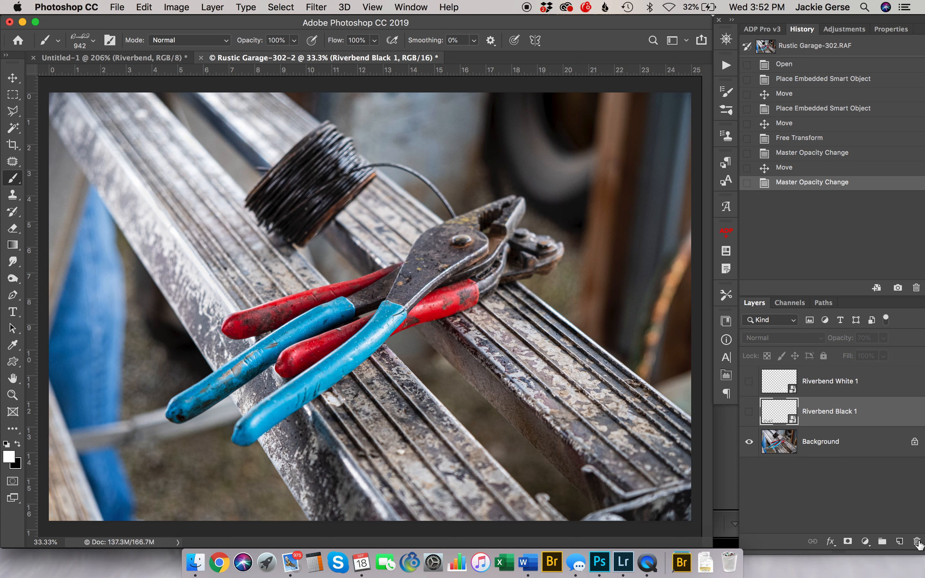
left_click(899, 542)
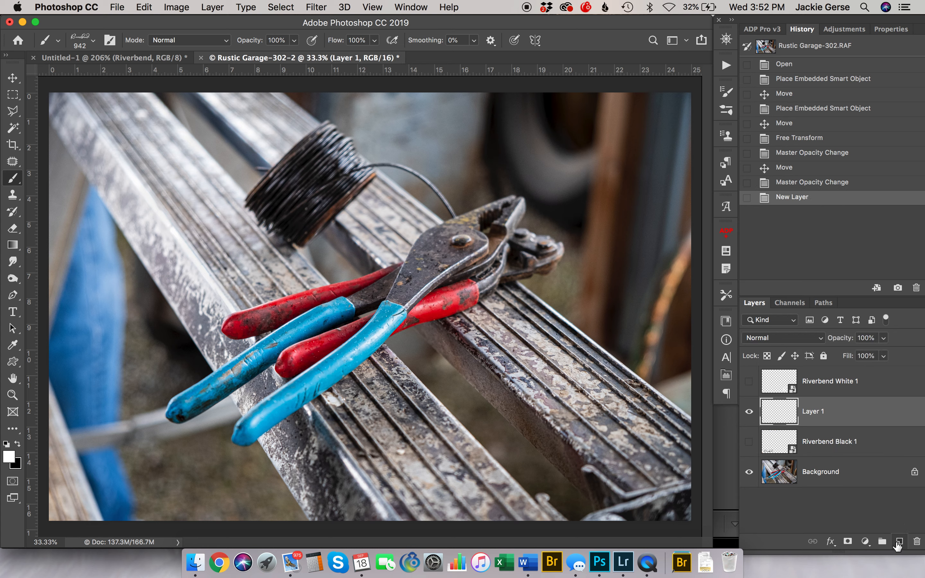
left_click_drag(837, 412, 838, 447)
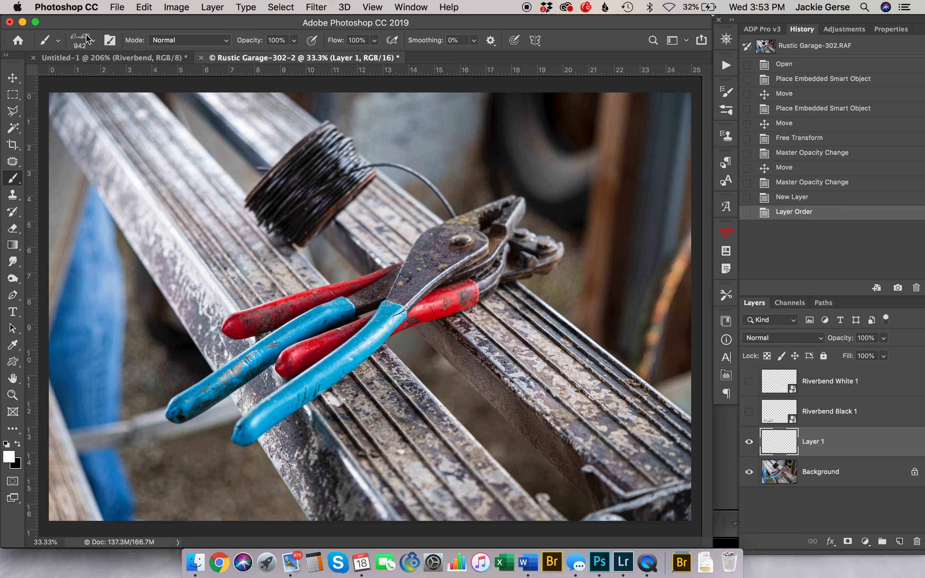
Choose the Riverbend 1 signature from the brush presets for the Brush tool.
left_click(87, 45)
left_click(48, 137)
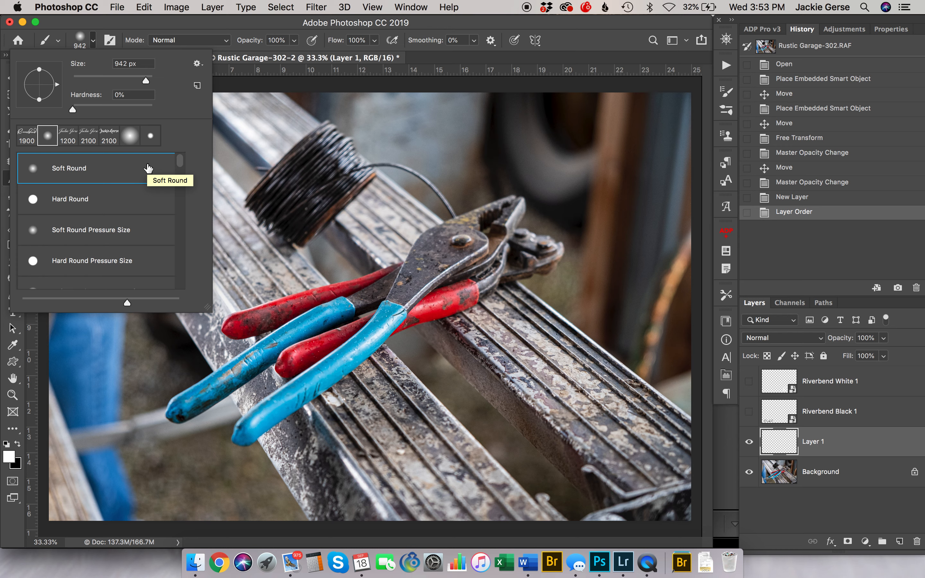
scroll(148, 169, "down", 15)
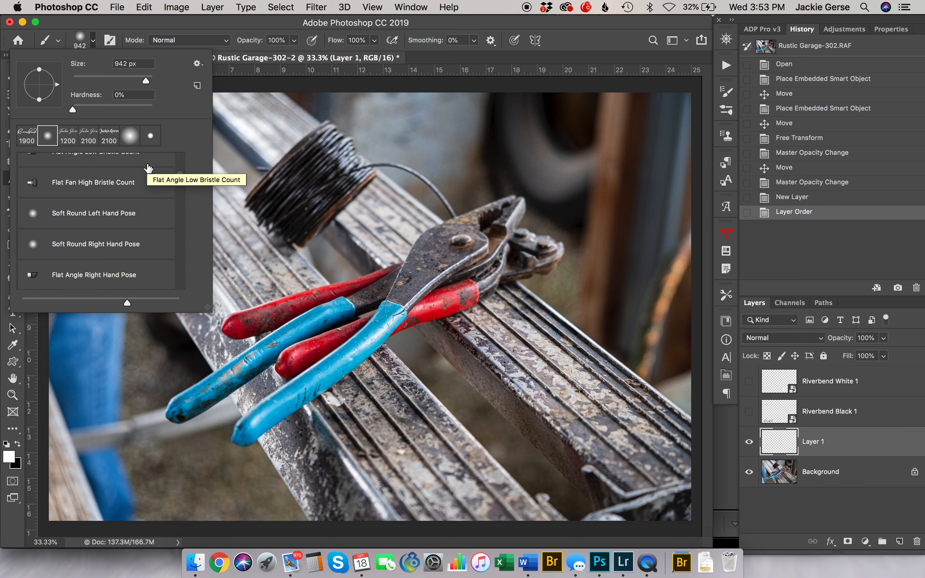
scroll(148, 170, "down", 20)
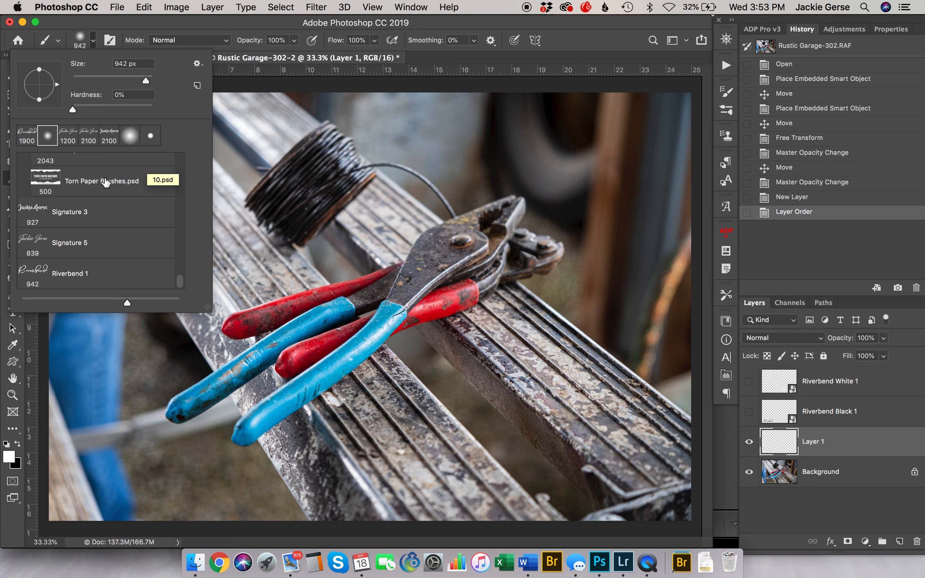
left_click(32, 271)
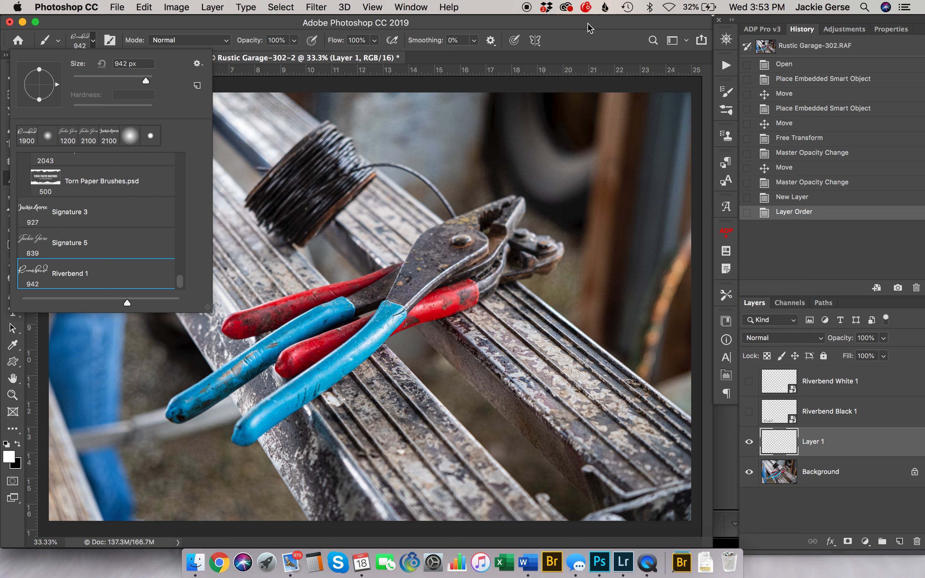
left_click(93, 41)
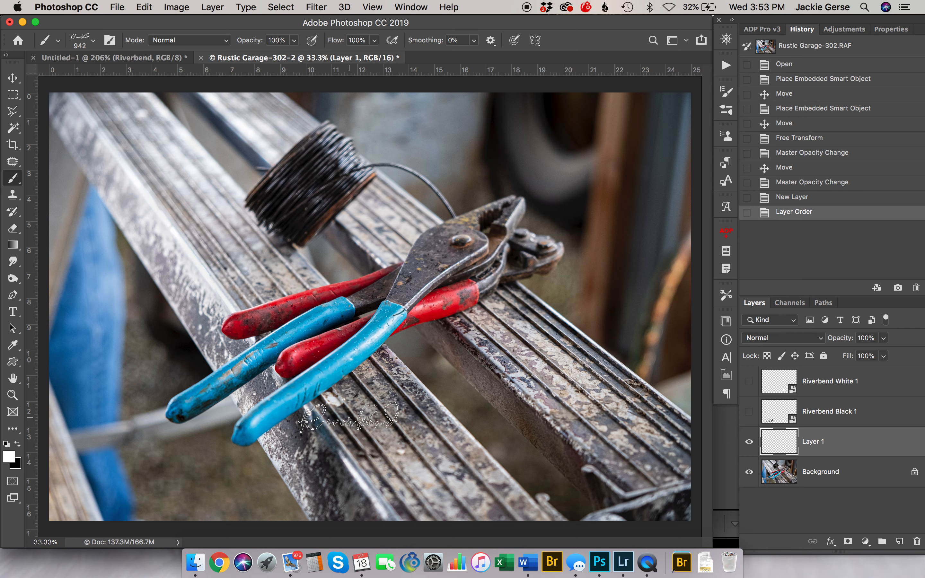
Make black the foreground color, enlarge the brush to 1700 px and stamp the signature once in the photo's upper-left corner.
key("x")
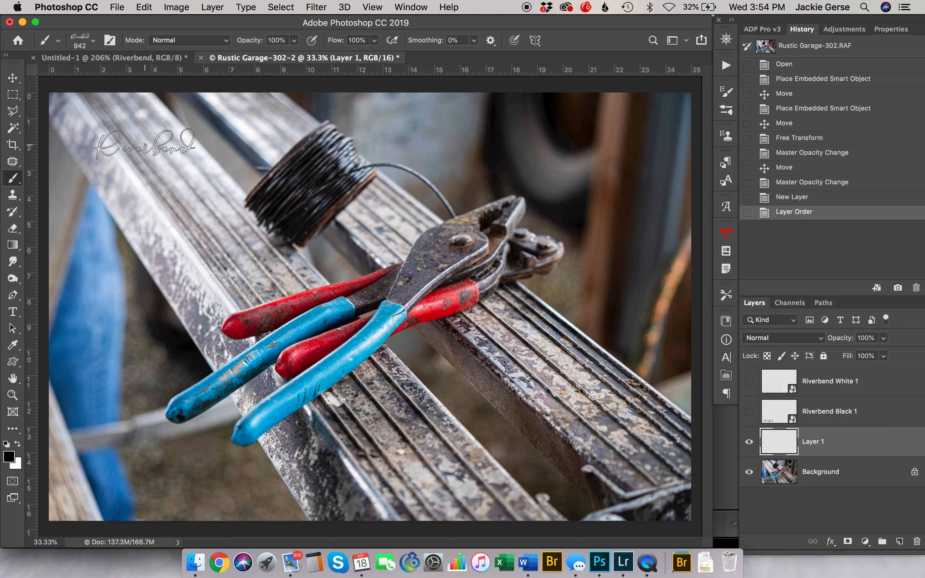
key("bracketright")
key("bracketright")
key("bracketright")
key("bracketright")
key("bracketright")
key("bracketright")
key("bracketright")
key("bracketright")
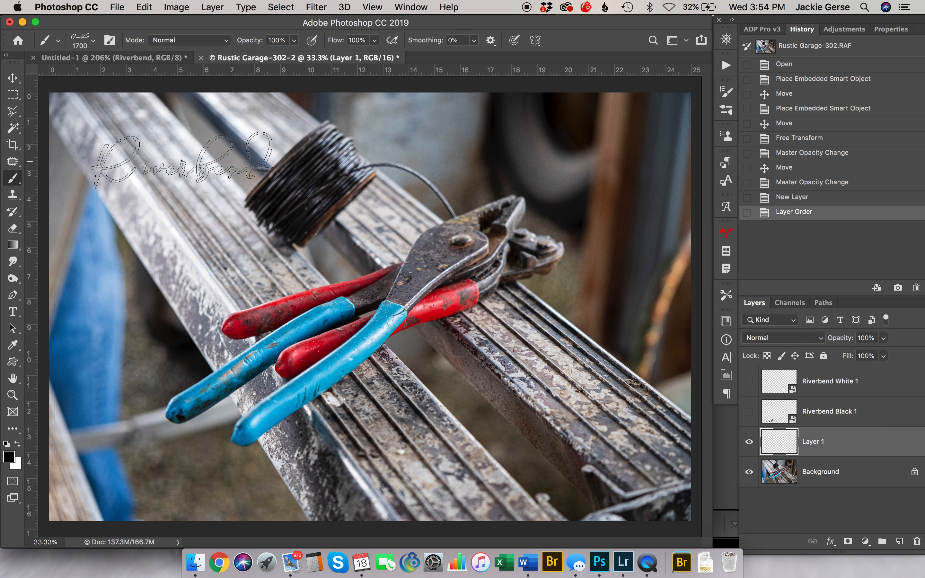
left_click(174, 142)
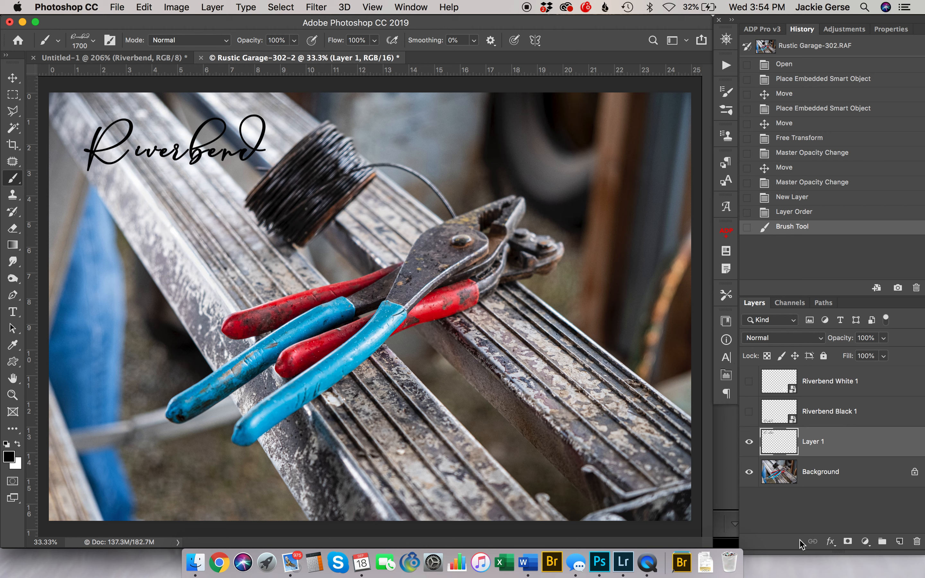
Add a new layer and stamp the signature in white in the photo's lower-right corner.
left_click(900, 541)
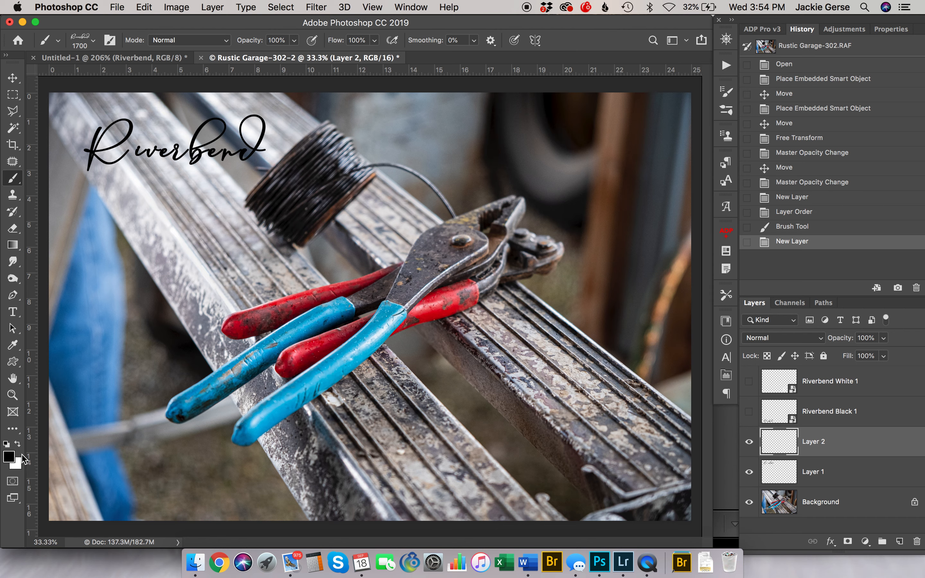
left_click(18, 444)
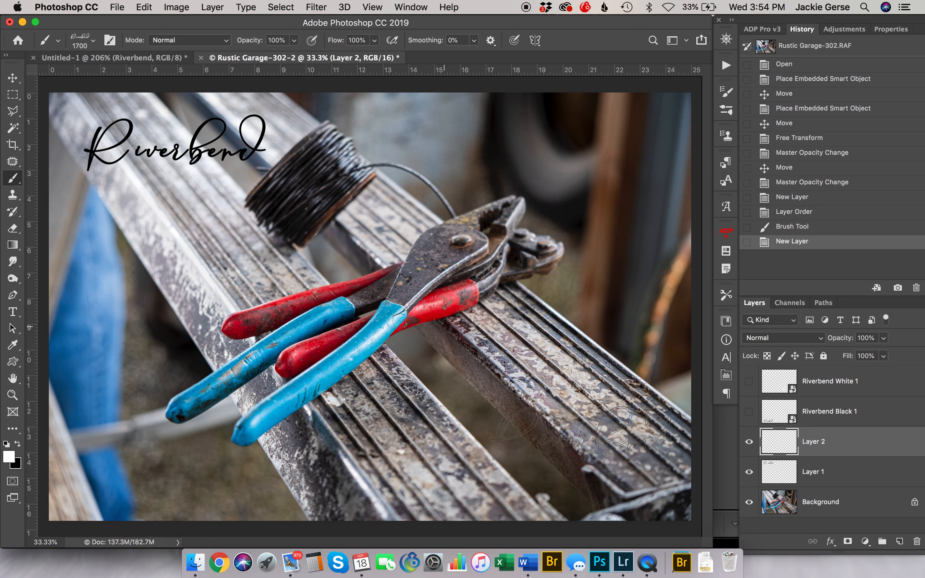
left_click(559, 456)
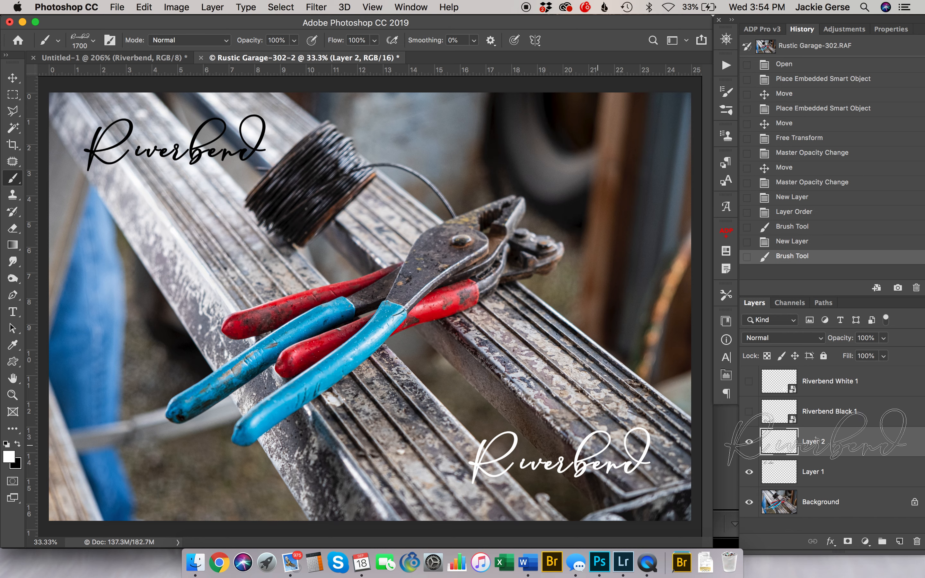
On a new layer, stamp the signature in the photo's upper-right corner using blue 00b7e0 sampled from the pliers' handle.
left_click(899, 541)
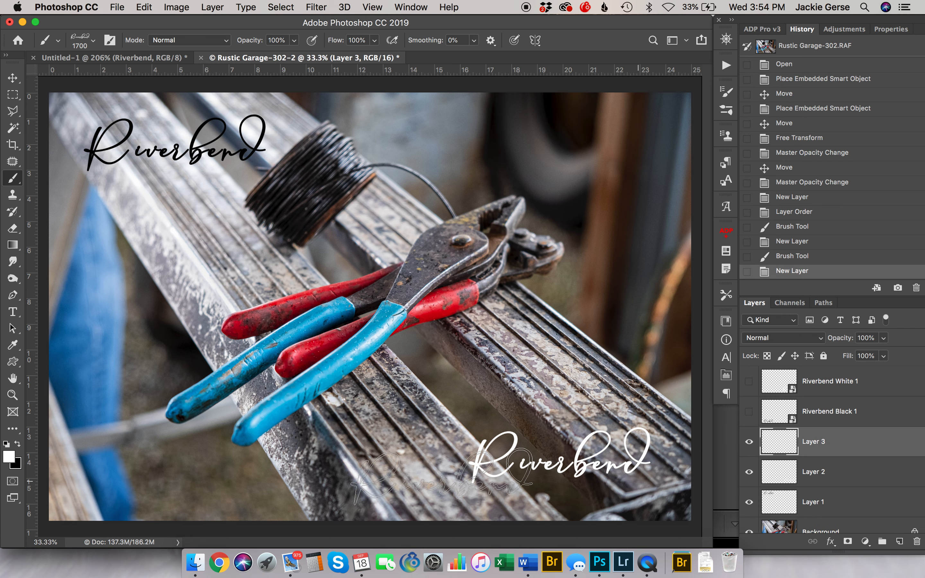
left_click(12, 456)
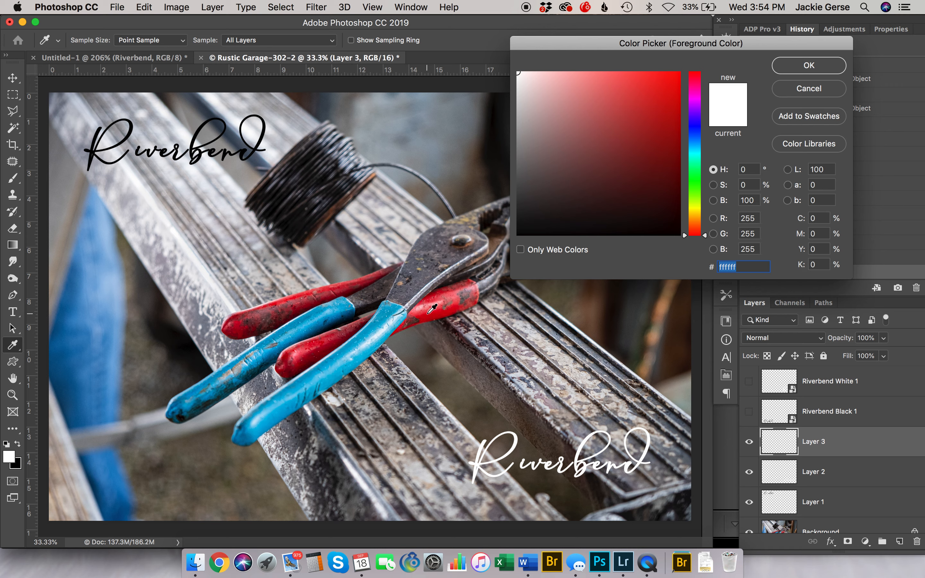
left_click(336, 365)
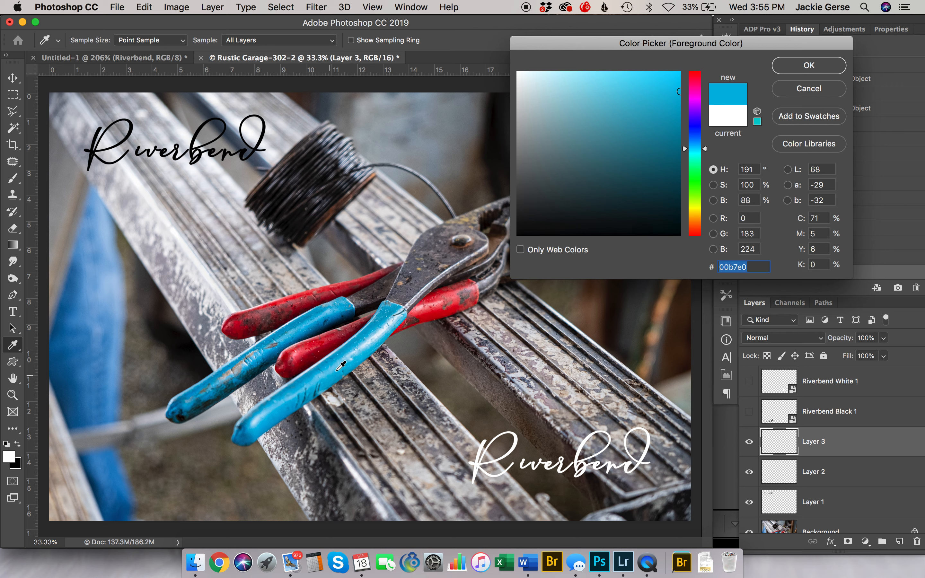
left_click(809, 66)
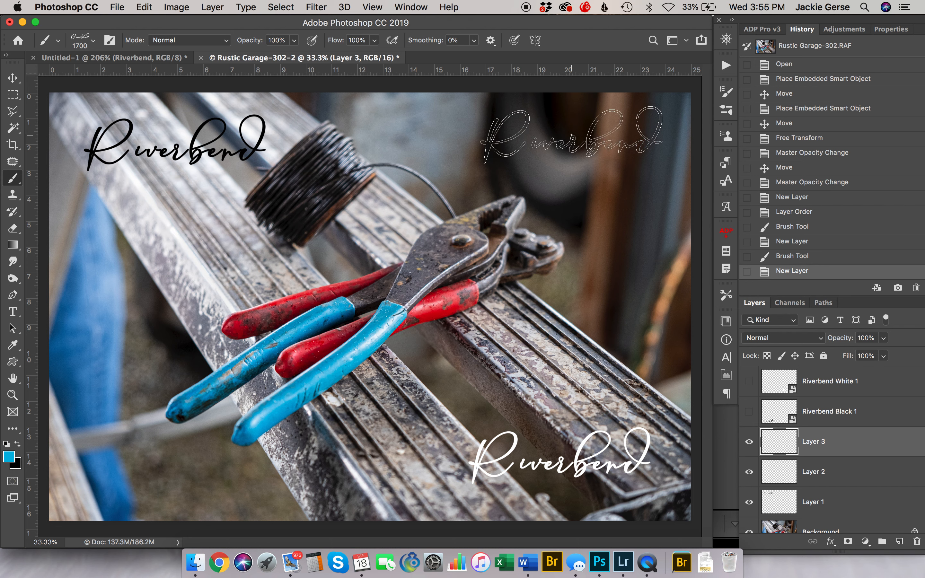
left_click(571, 135)
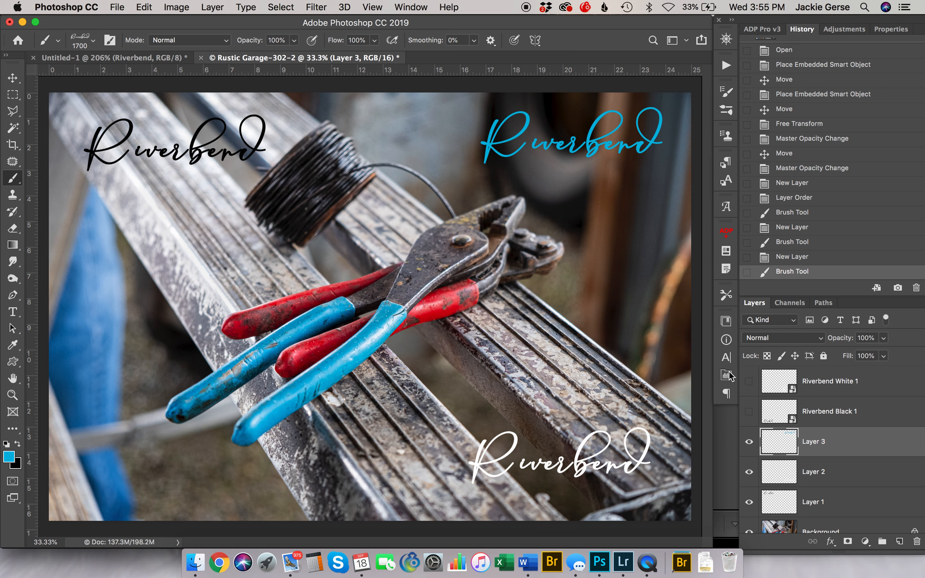
Set the foreground color to the dark purple 5b188a.
left_click(9, 457)
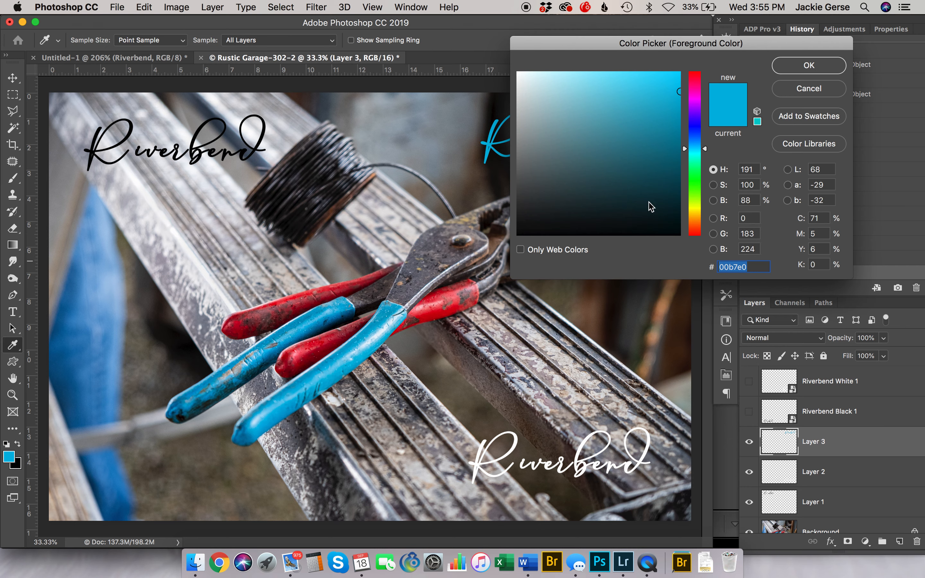
left_click(702, 110)
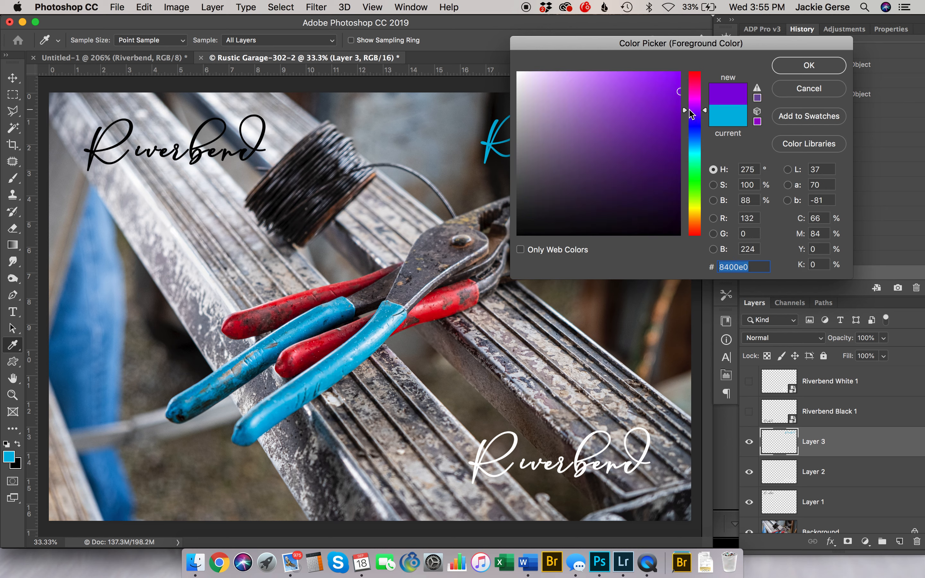
left_click(651, 147)
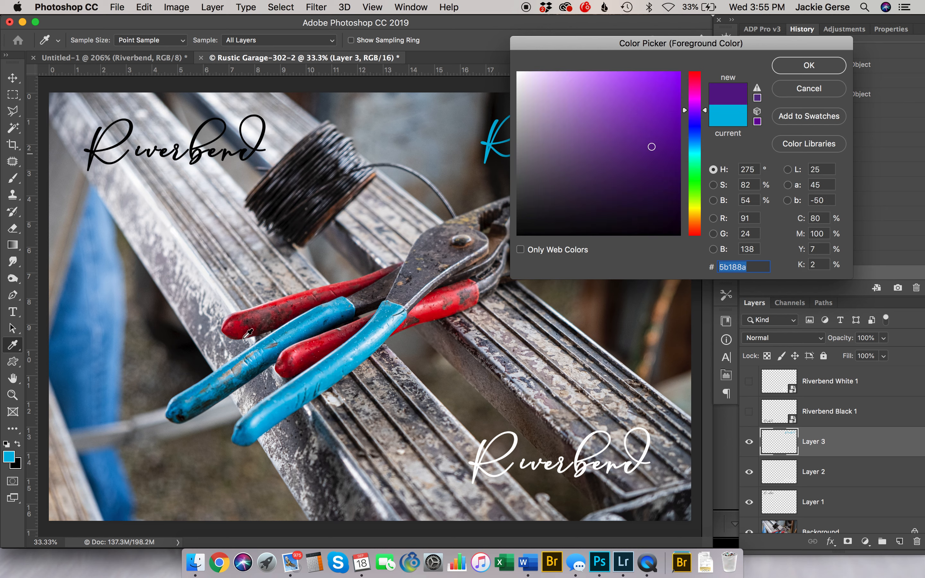
left_click(842, 69)
key("b")
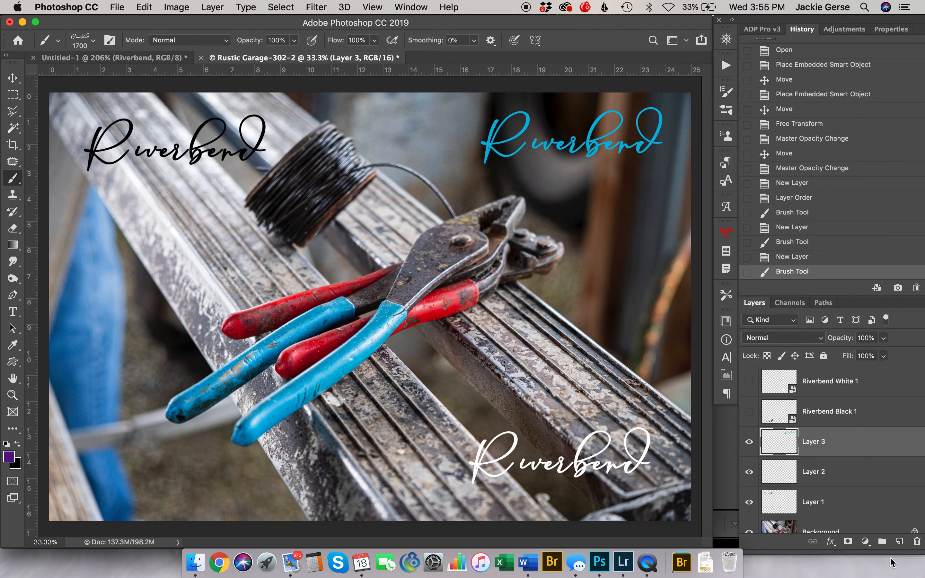
Stamp the purple signature on a new layer below the black one in the photo and set that layer's opacity to 70%.
left_click(898, 543)
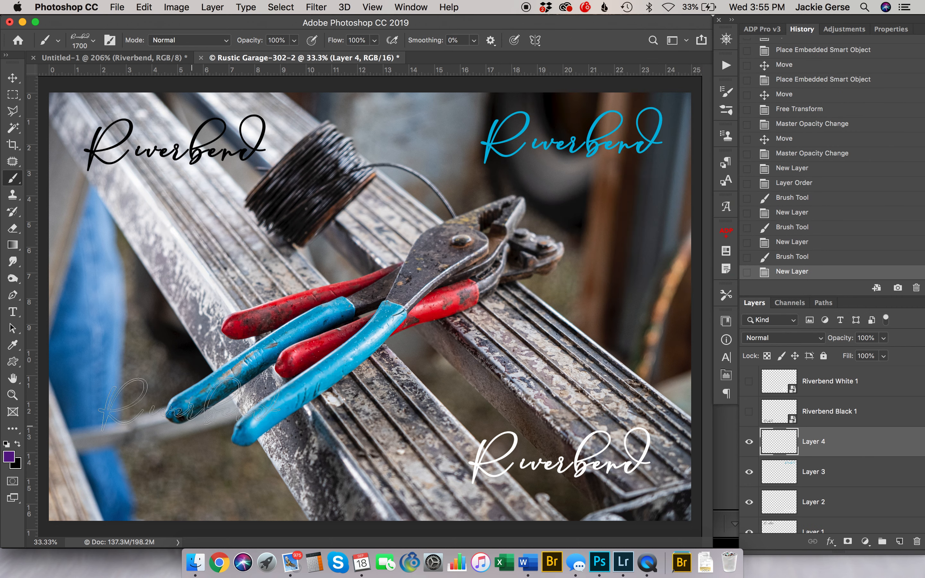
left_click(179, 281)
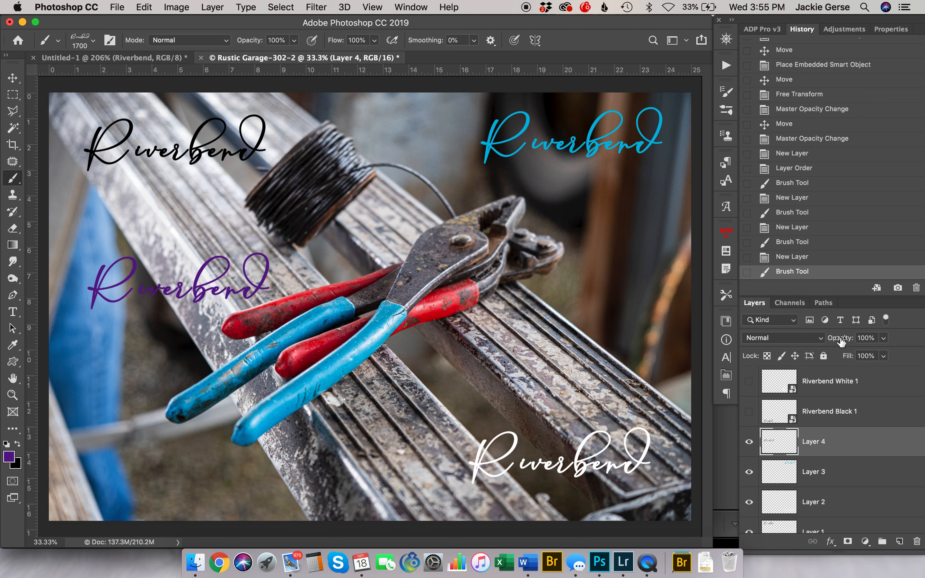
left_click_drag(841, 342, 836, 340)
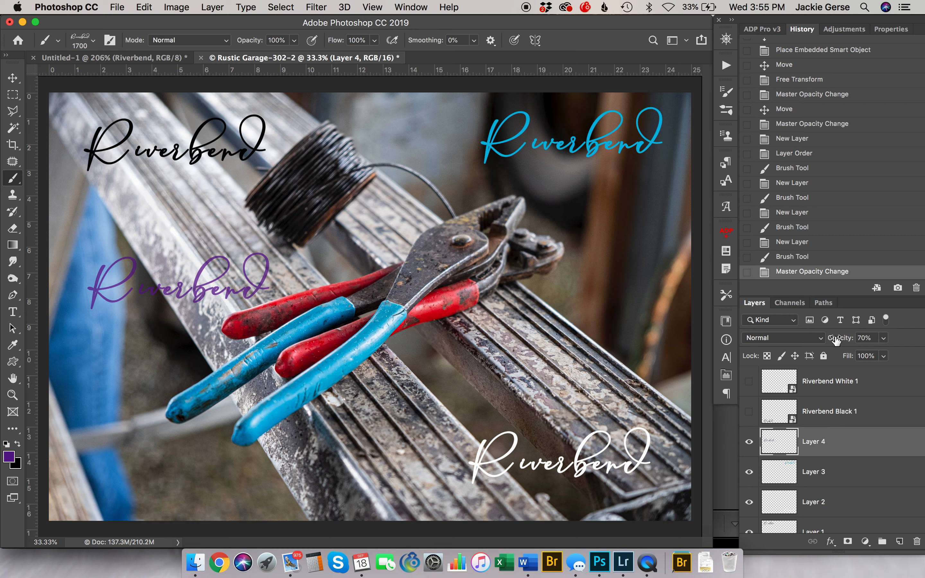